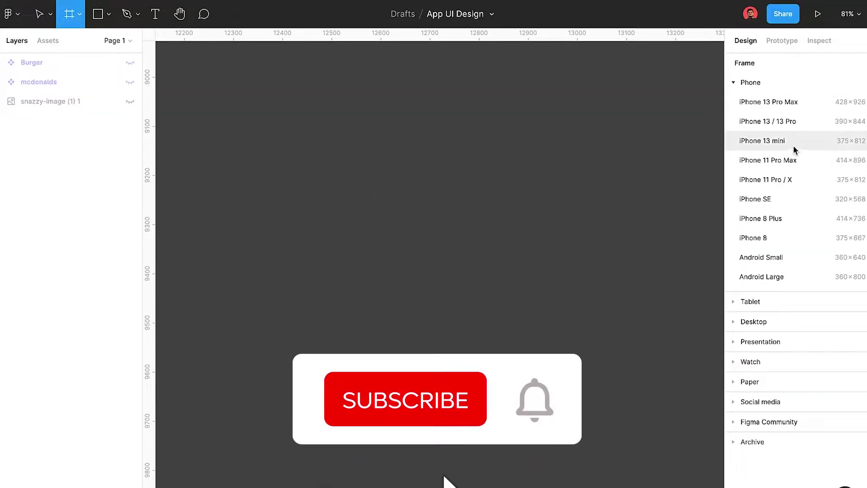
Create a blank 375×812 iPhone 11 Pro / X frame from the presets.
click(798, 181)
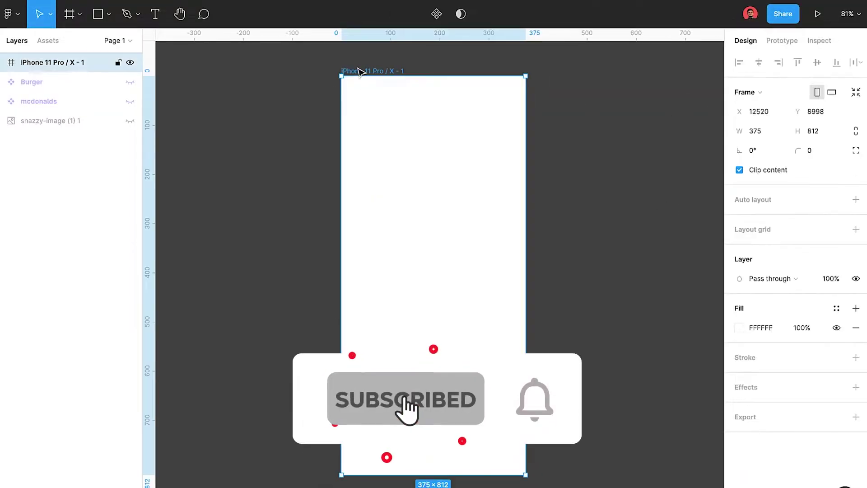
Drag the grey road-map image into the Home frame and position it to frame the roads.
click(59, 121)
drag(271, 226, 443, 225)
key(shift+2)
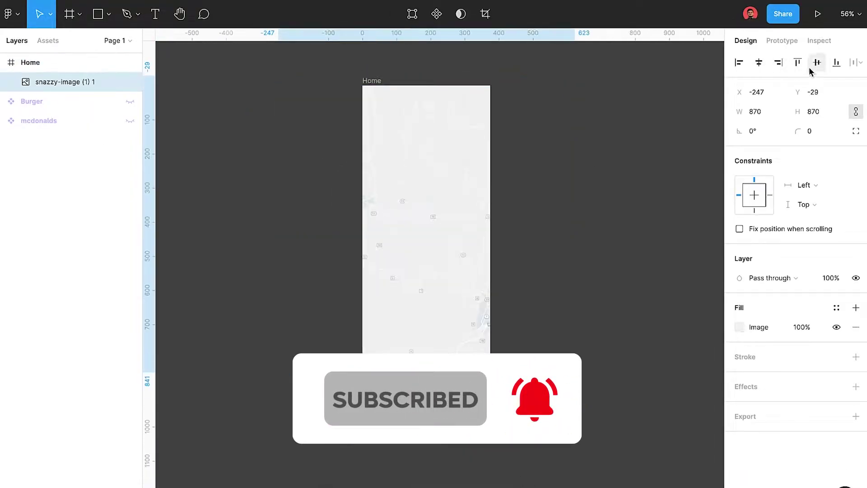
scroll(508, 312, down, 2)
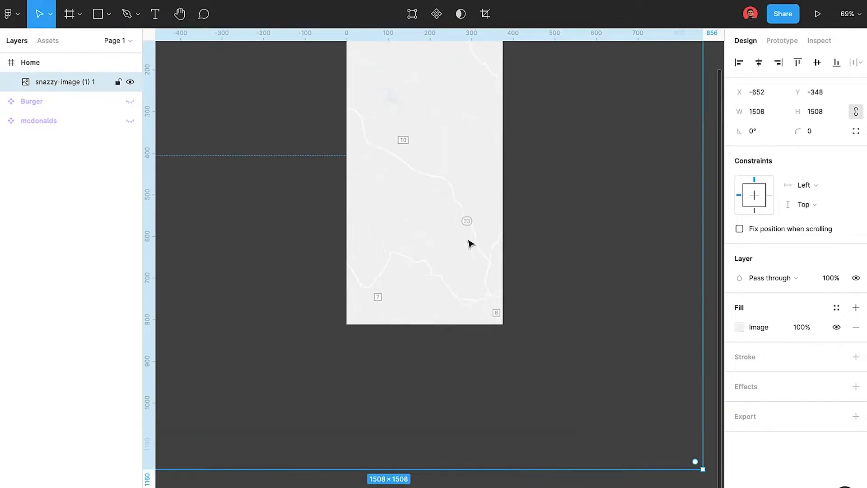
mouse_move(598, 474)
mouse_down()
mouse_move(449, 313)
mouse_move(461, 246)
mouse_up()
scroll(445, 262, up, 5)
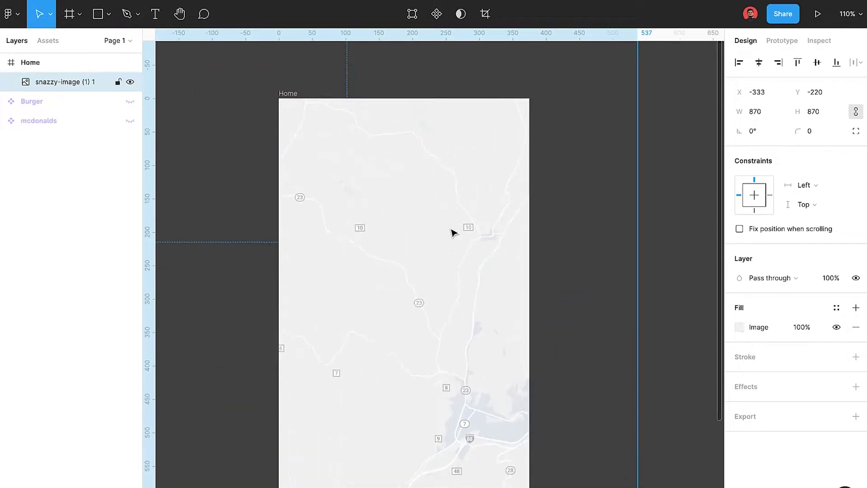
drag(363, 296, 461, 306)
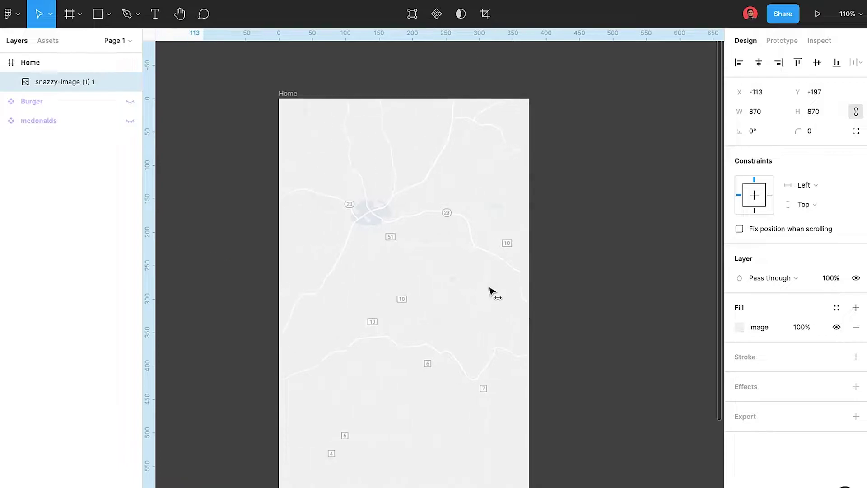
drag(380, 359, 380, 316)
scroll(379, 316, up, 1)
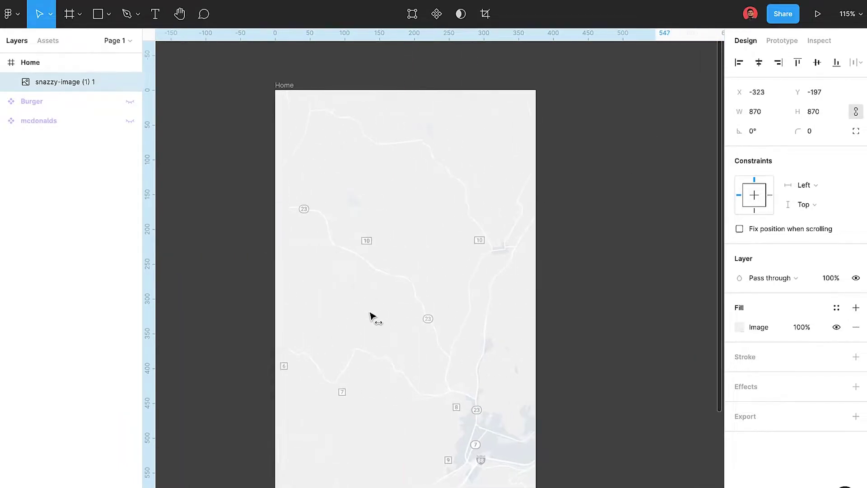
mouse_move(463, 309)
mouse_down()
mouse_move(418, 313)
mouse_move(427, 302)
mouse_up()
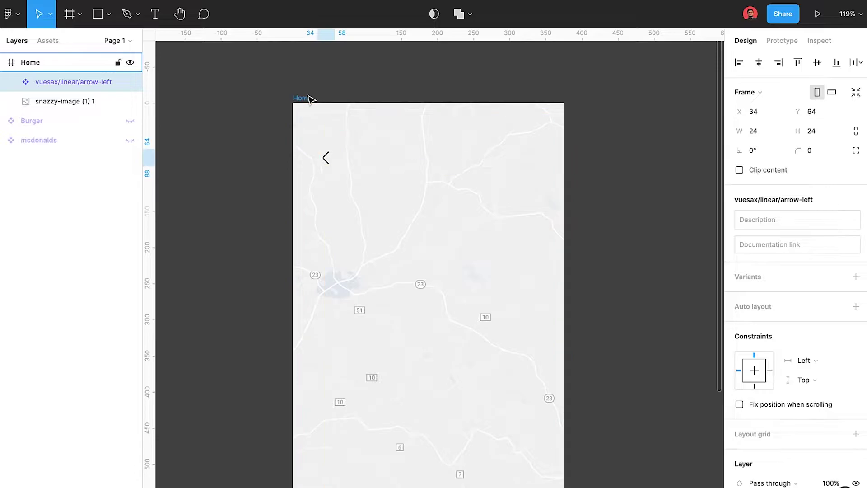
Add the 'Find Your Favorite Cafe' heading text in the Gilroy font.
key(t)
click(367, 220)
text(Find Your)
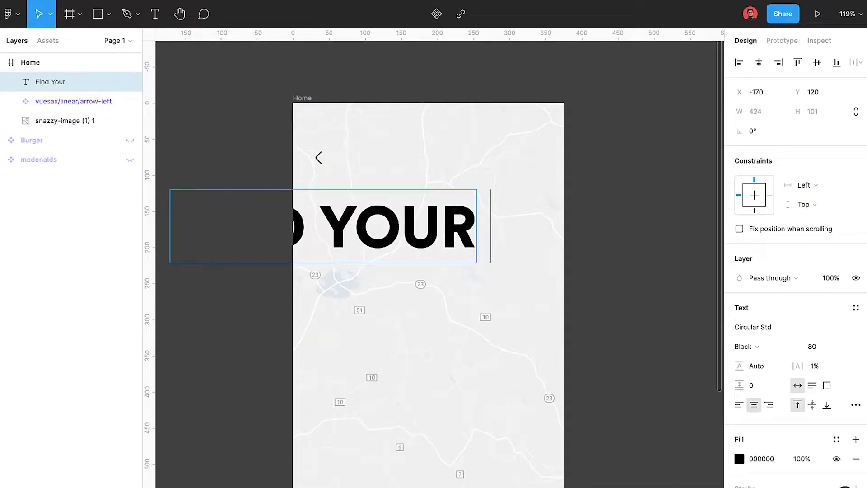
text( Cafe)
key(Escape)
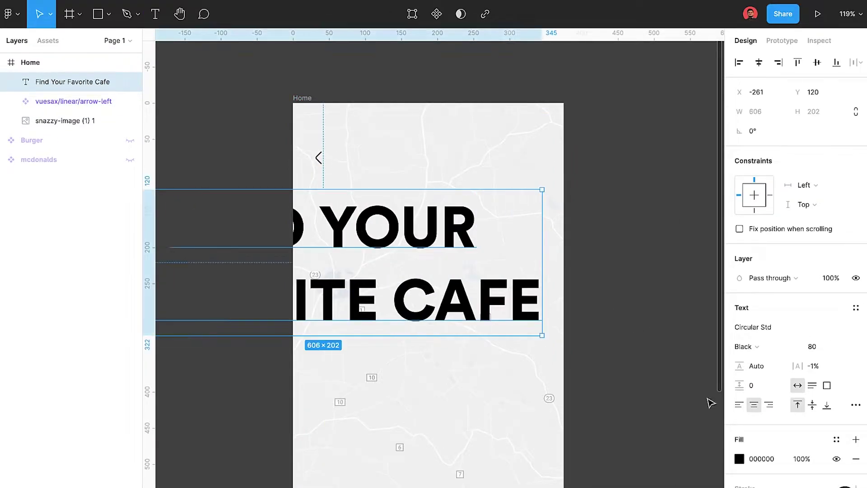
click(764, 327)
text(Gilroy)
key(Return)
Make the heading Dark Gray, size 40, not all-caps, place it, and draw a rectangle below.
click(836, 439)
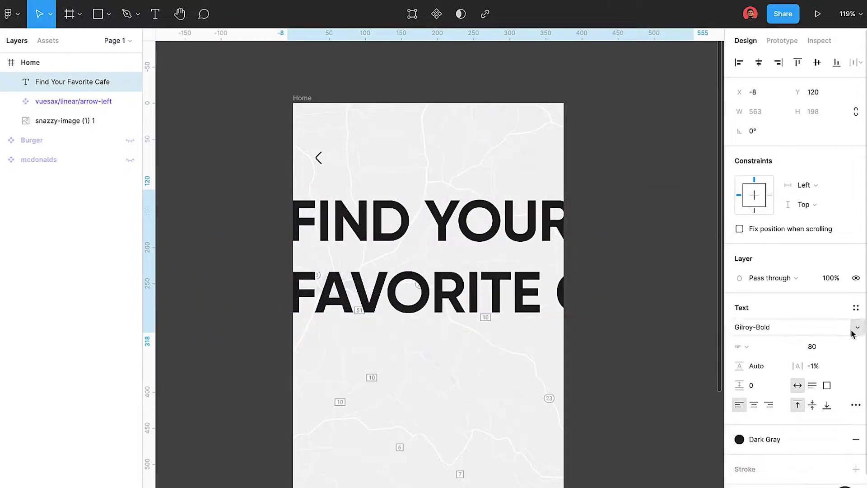
click(855, 405)
click(664, 441)
click(712, 201)
click(819, 347)
text(40)
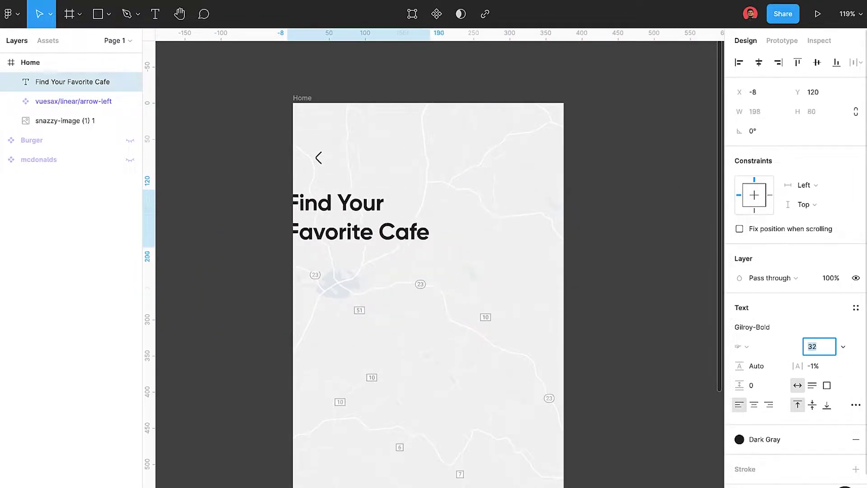
drag(335, 203, 362, 190)
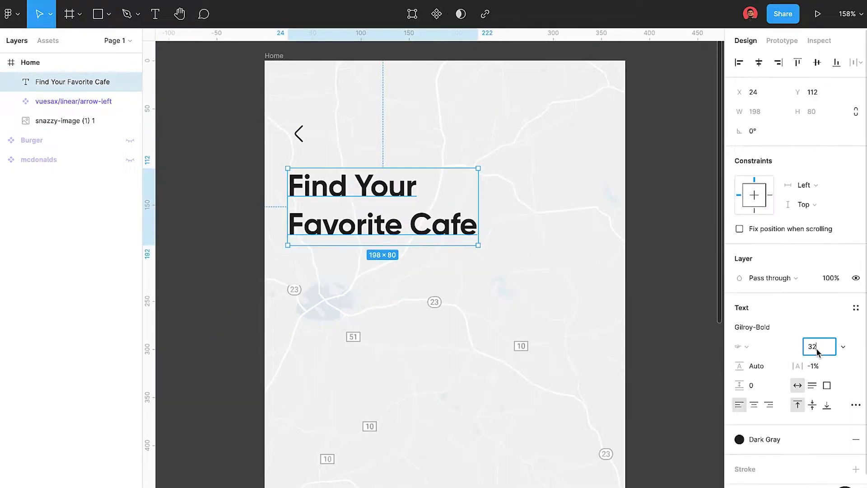
key(r)
drag(283, 233, 368, 274)
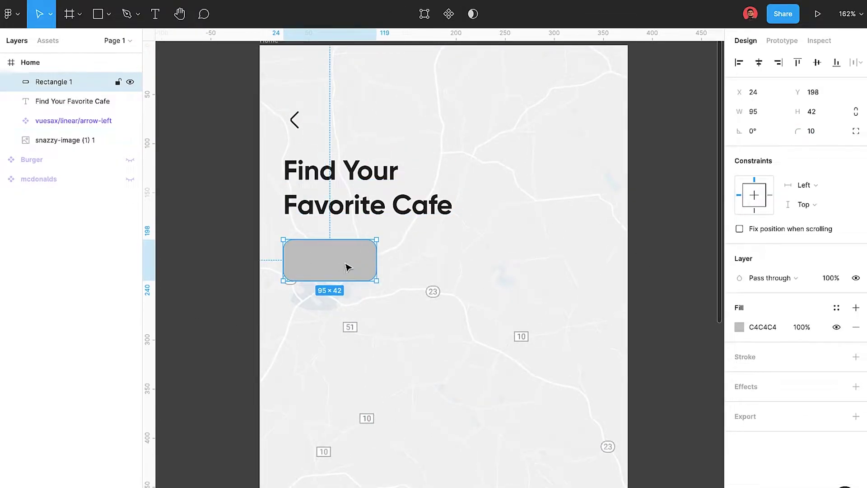
Add 'NYC' text on the rectangle in regular weight with the Dark Gray colour.
key(t)
click(317, 262)
text(NYC)
click(835, 335)
click(788, 383)
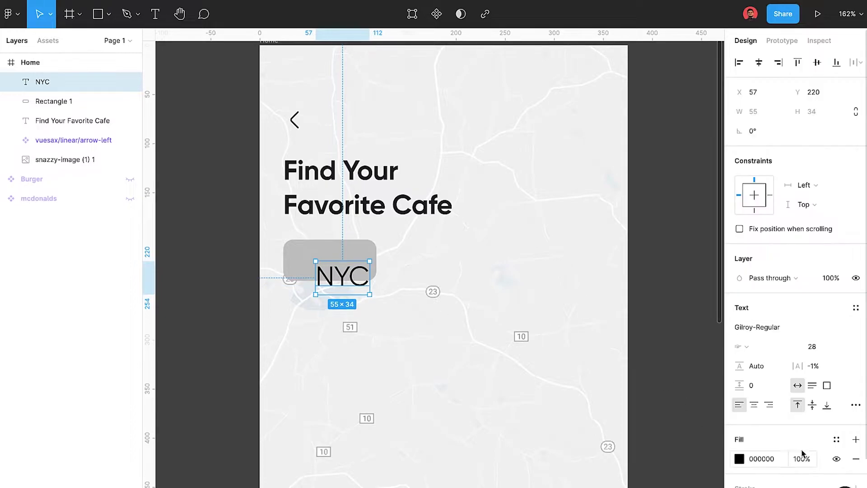
click(807, 478)
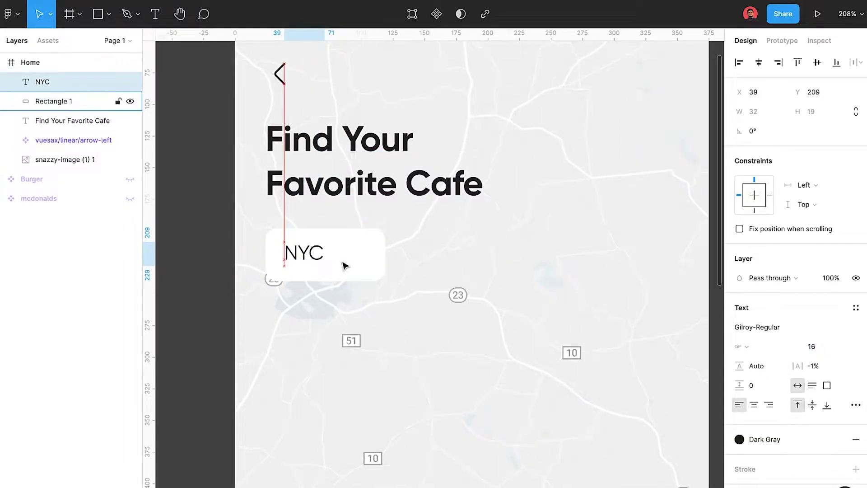
Adjust the NYC text in the pill and paste in the arrow-down chevron icon.
scroll(310, 343, up, 3)
click(414, 257)
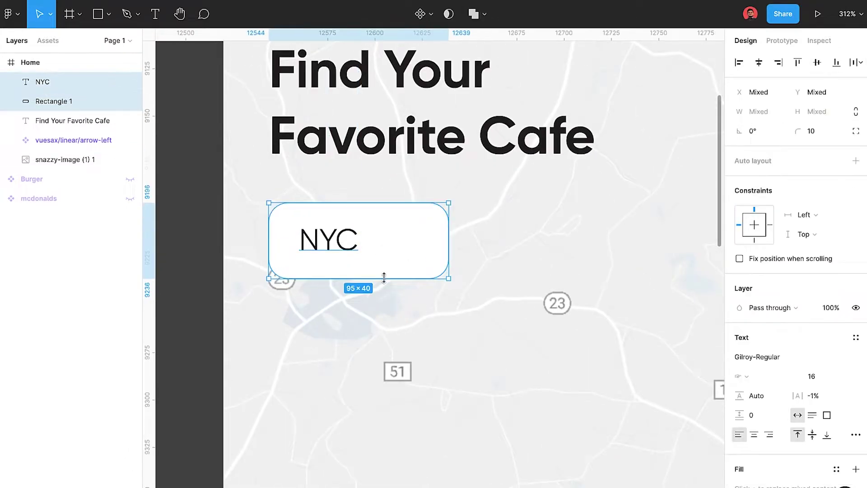
double_click(325, 242)
text(Ny)
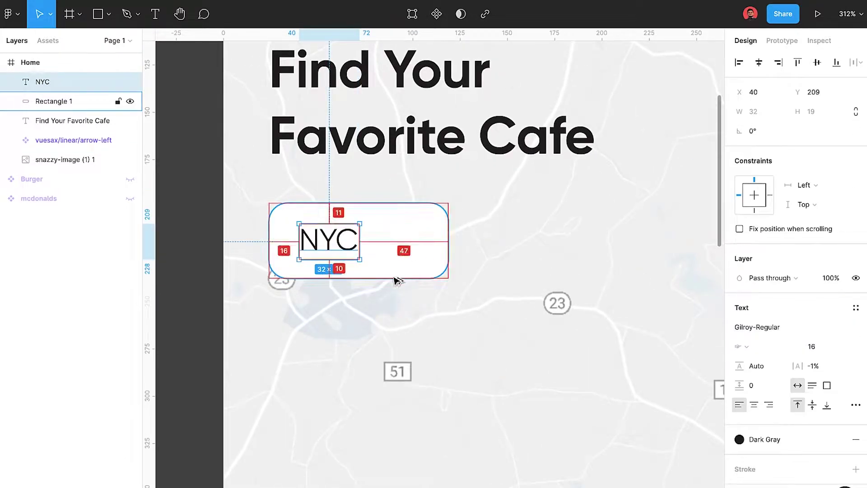
key(ctrl+v)
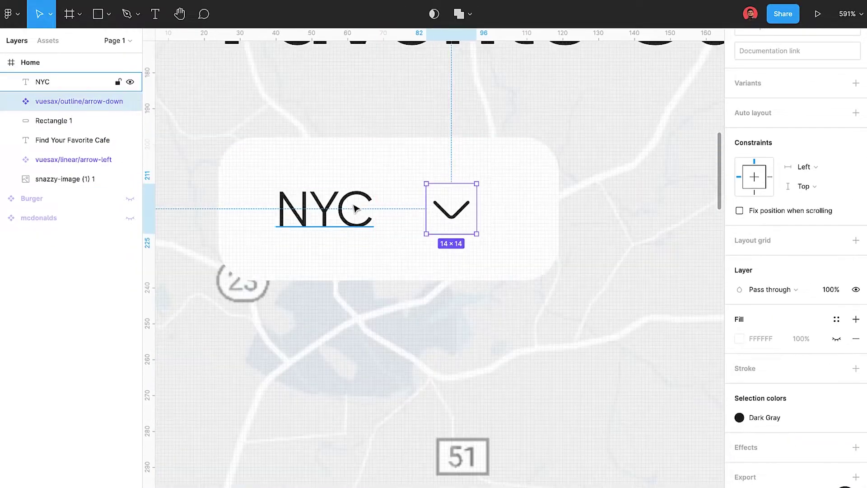
Add a drop shadow effect to the NYC pill's rounded rectangle.
click(343, 212)
shift+click(460, 210)
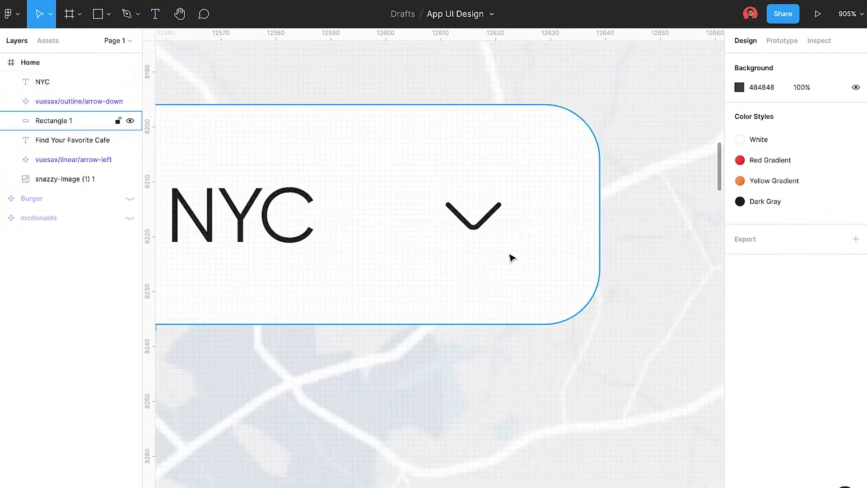
click(828, 327)
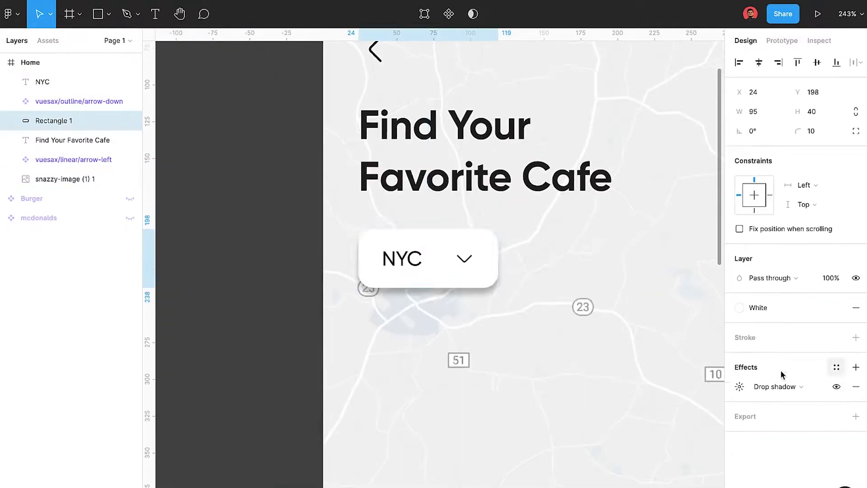
click(856, 367)
click(740, 386)
Set the shadow to light grey BABABA at 30% and group the pill as Location.
click(591, 455)
click(503, 325)
click(639, 389)
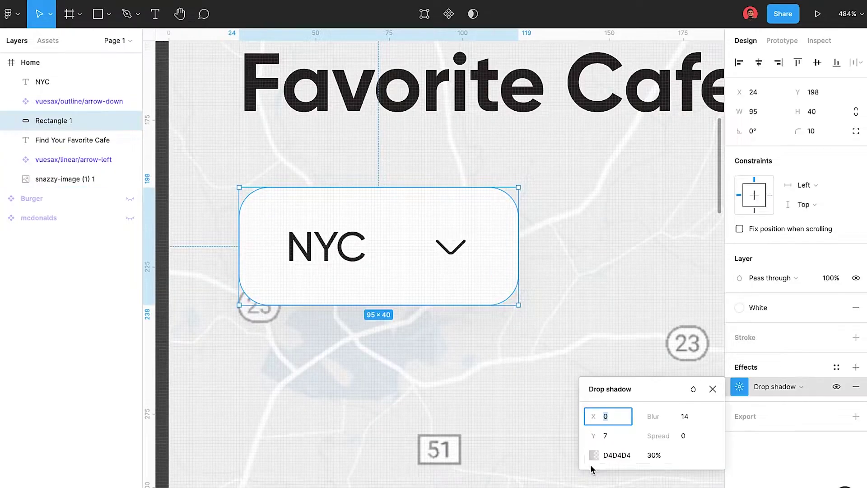
click(594, 455)
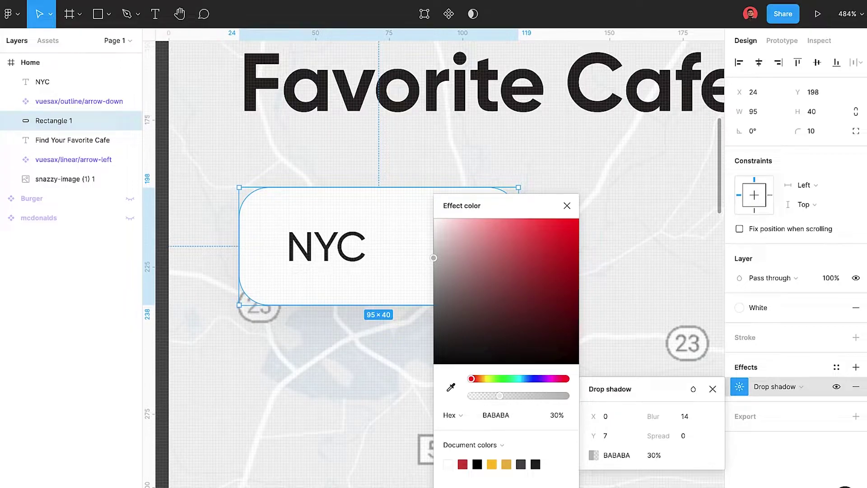
key(ctrl+g)
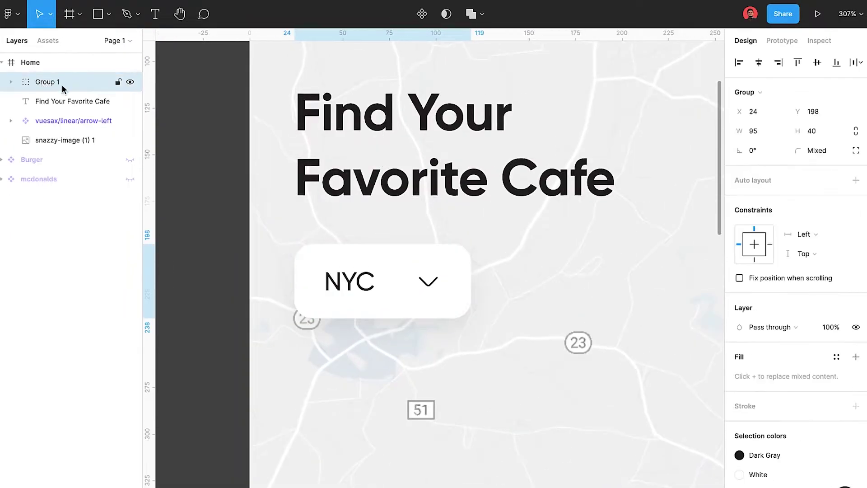
scroll(267, 333, down, 5)
Draw a 375×263 rectangle across the top of the frame with a linear gradient fill.
key(r)
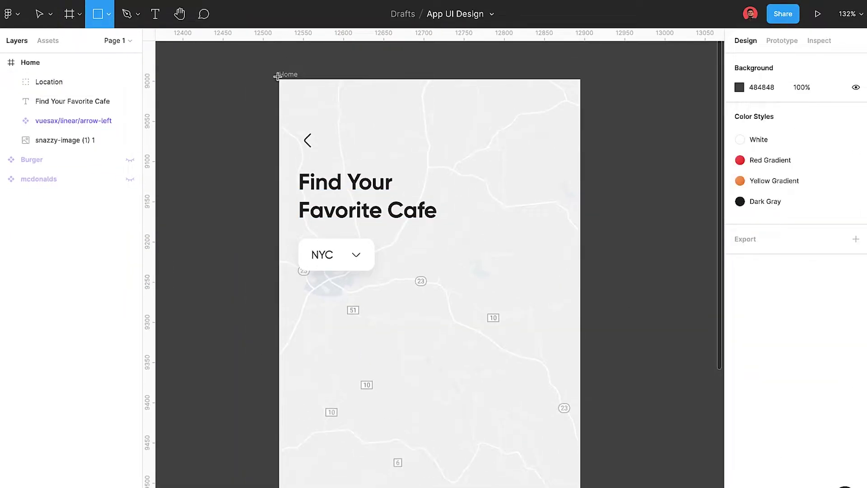
drag(278, 79, 576, 249)
drag(70, 149, 70, 149)
click(739, 327)
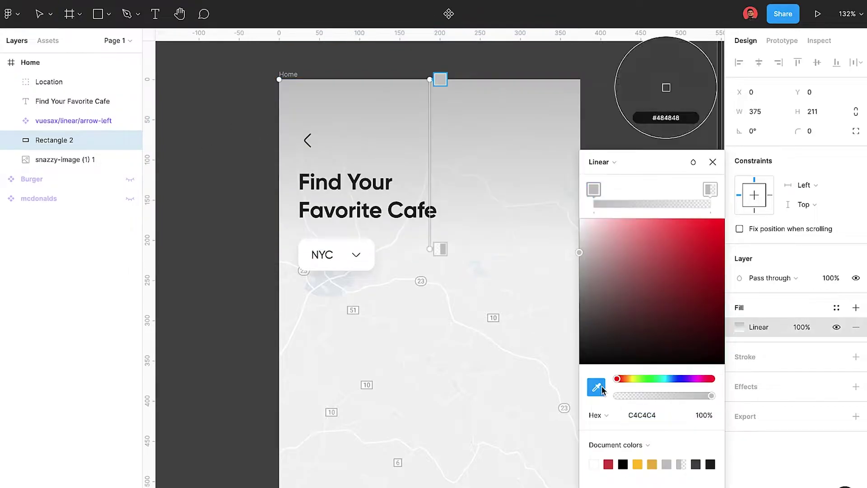
click(710, 189)
key(Escape)
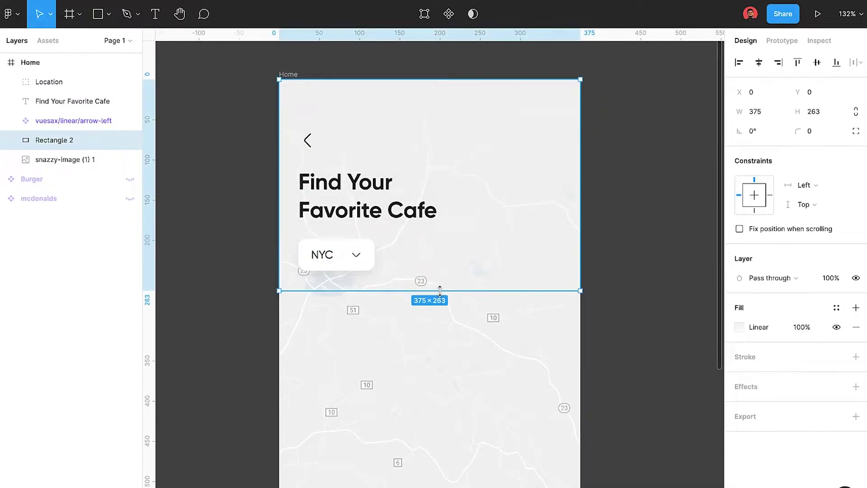
click(625, 304)
Move the map image lower within the frame and start a pen path on the map.
scroll(495, 283, up, 1)
click(419, 368)
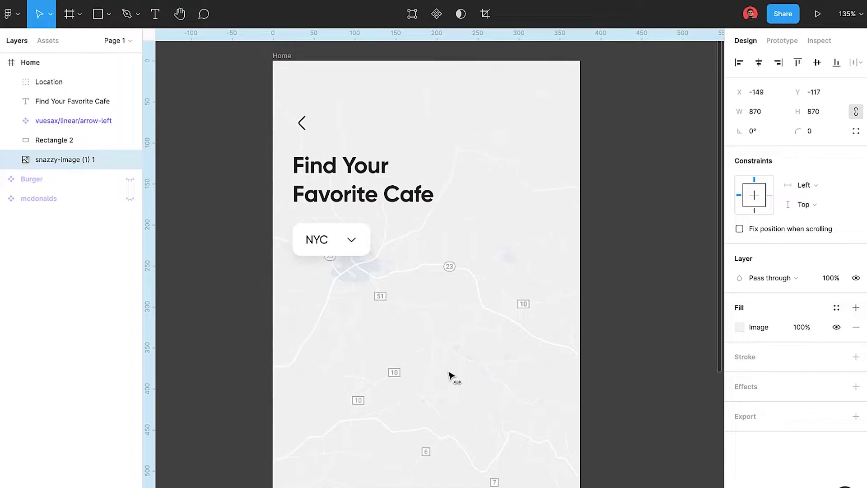
click(609, 275)
scroll(610, 275, down, 3)
scroll(462, 205, up, 5)
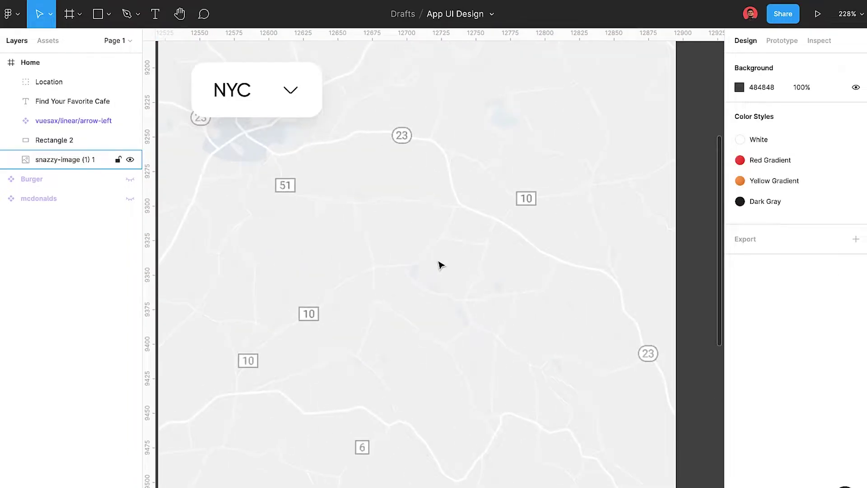
drag(411, 257, 383, 351)
scroll(384, 351, up, 3)
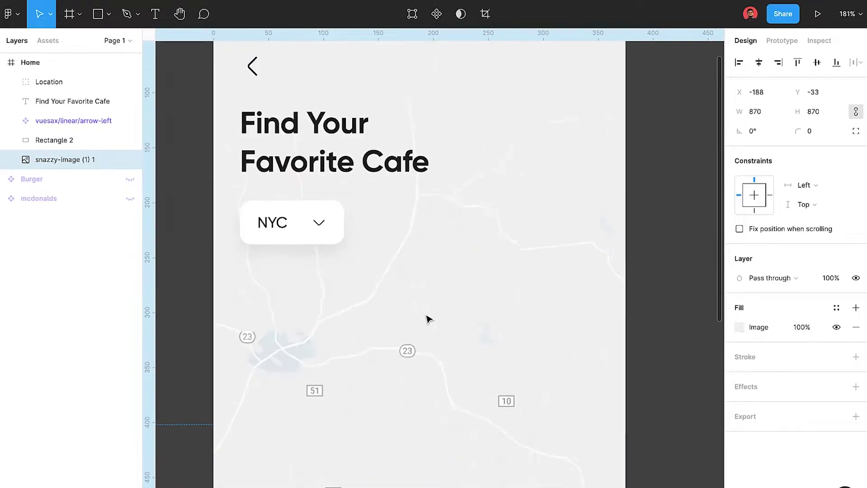
scroll(426, 318, up, 2)
scroll(451, 340, down, 2)
drag(450, 341, 458, 321)
scroll(578, 356, down, 3)
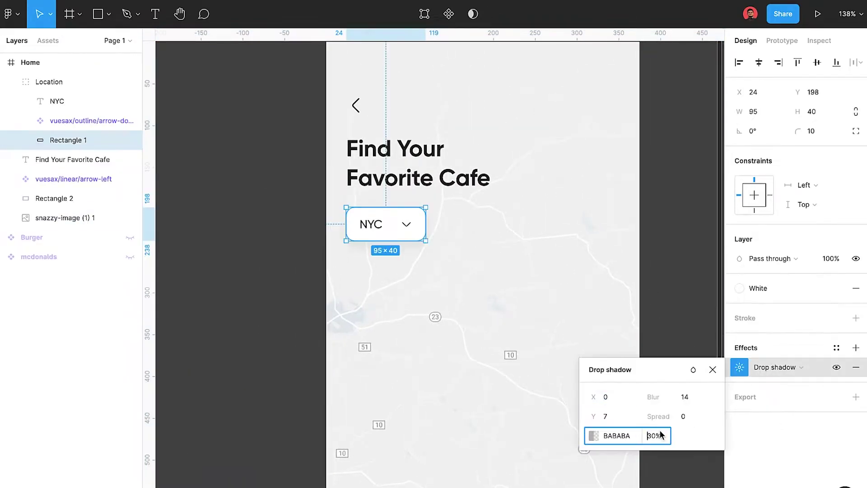
scroll(374, 199, up, 5)
key(p)
click(523, 213)
Trace the route with pen points following the map road.
scroll(348, 141, up, 5)
click(393, 258)
scroll(400, 281, up, 5)
click(411, 213)
scroll(429, 224, down, 2)
click(287, 107)
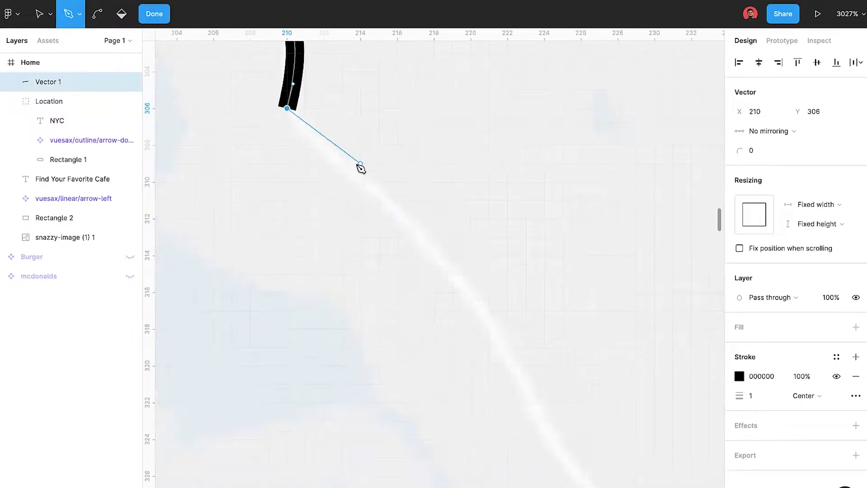
scroll(359, 168, down, 3)
click(487, 268)
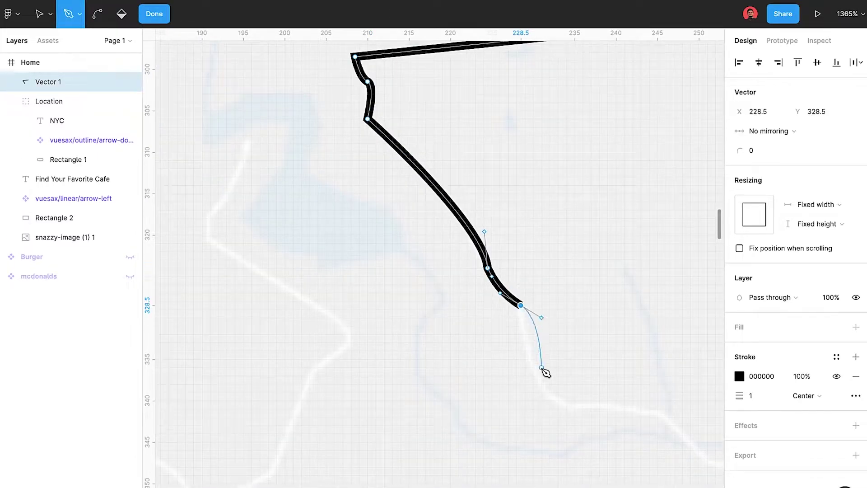
scroll(582, 412, down, 5)
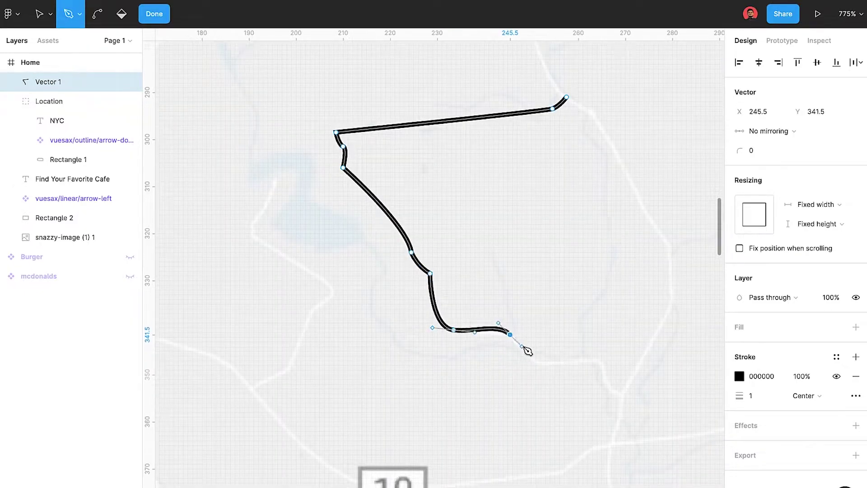
Check the route's stroke end-point options and finish editing the path.
click(856, 377)
click(678, 437)
click(645, 334)
key(Escape)
click(807, 396)
scroll(626, 358, down, 5)
scroll(585, 290, up, 5)
Duplicate the route and give the lower copy a layer blur glow.
key(ctrl+d)
click(48, 100)
key(Down)
key(Down)
key(Down)
scroll(683, 266, up, 1)
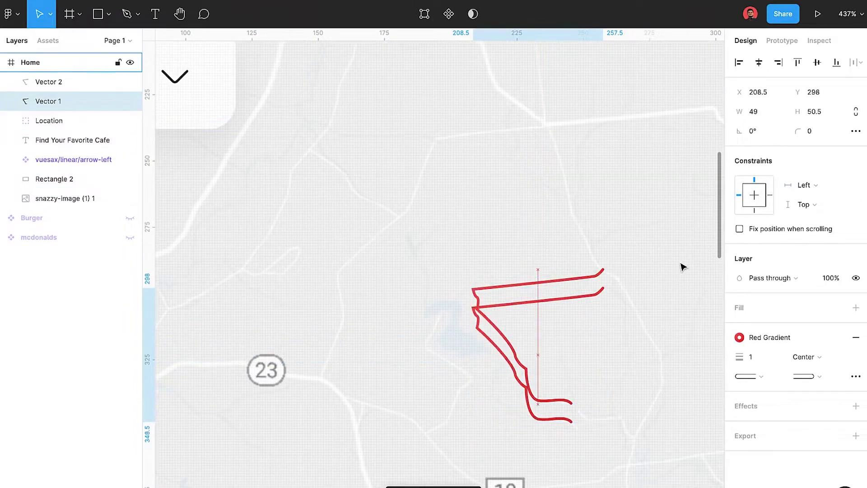
click(856, 406)
click(770, 425)
click(801, 440)
click(740, 425)
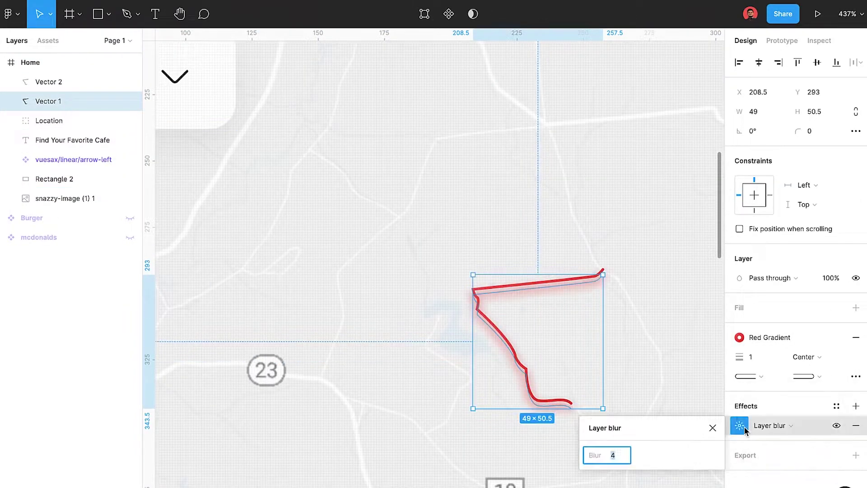
click(714, 428)
key(Escape)
scroll(519, 253, up, 10)
Draw a circular red dot at the route's top end.
click(517, 233)
key(p)
key(o)
drag(514, 228, 581, 283)
key(ctrl+alt+v)
key(Escape)
scroll(611, 243, down, 8)
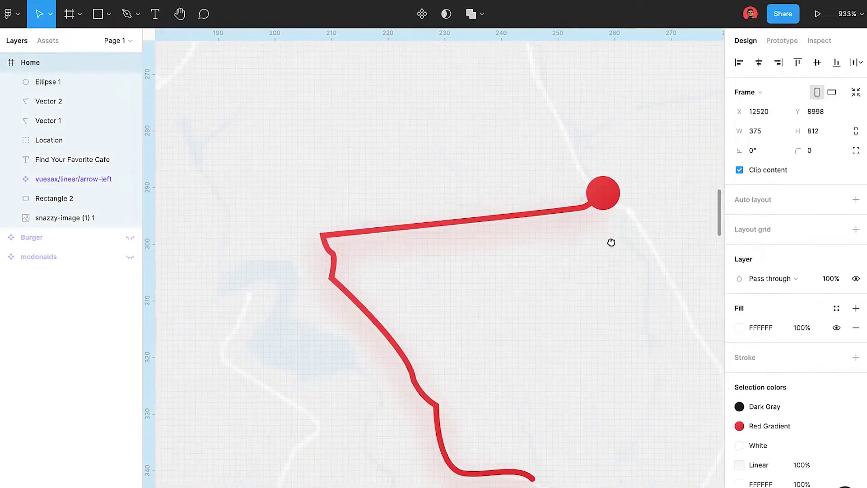
Copy the dot to the route's bottom end, enlarge it, and give it an Inside stroke.
click(602, 193)
drag(602, 193, 536, 481)
scroll(556, 456, down, 3)
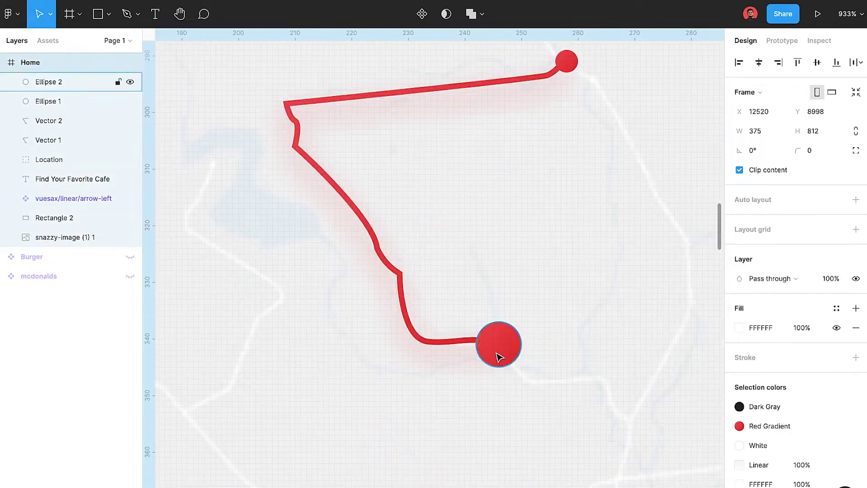
drag(515, 327, 524, 318)
click(804, 376)
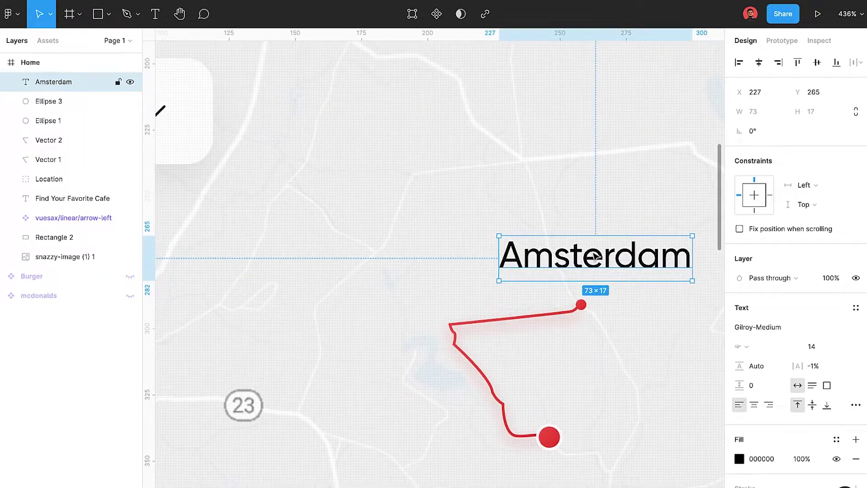
Place Amsterdam beside the top dot and copy it as a Newburgh label at lower left.
drag(573, 275, 604, 256)
drag(633, 217, 271, 344)
key(Return)
text(Newburgh)
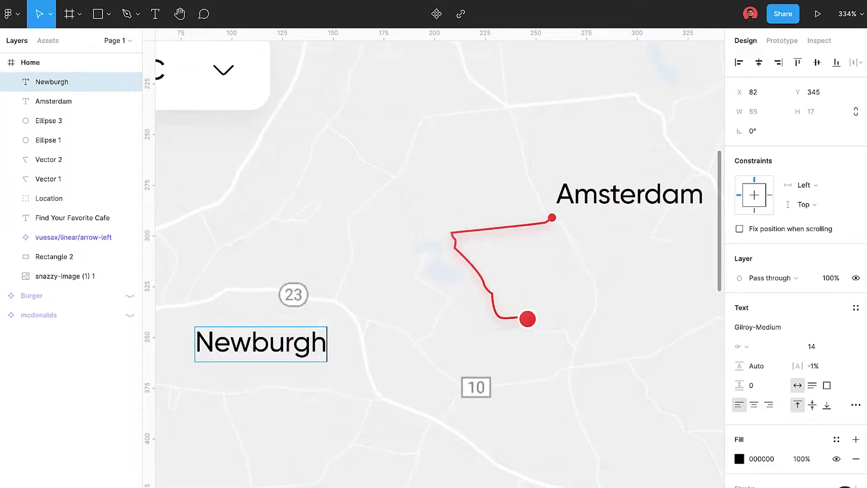
Add a Little Falls label beside the lower dot and a full-width rectangle over the map.
drag(271, 341, 611, 333)
key(Return)
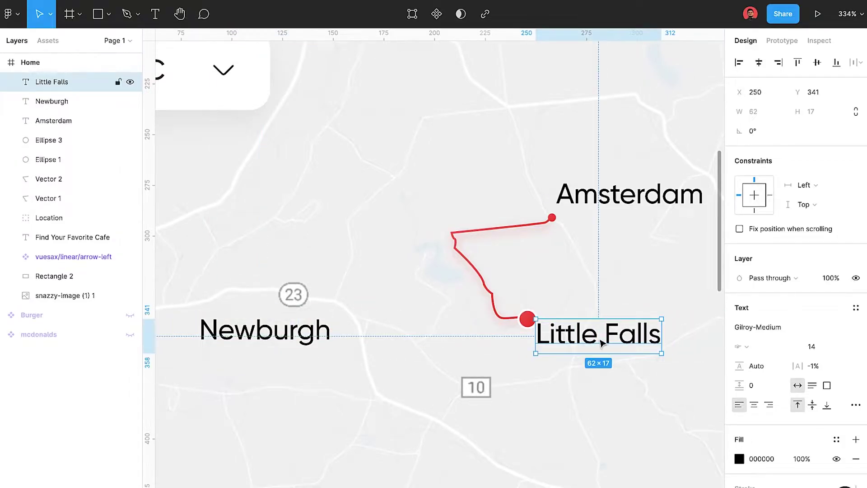
scroll(601, 343, down, 5)
click(658, 345)
scroll(433, 277, up, 5)
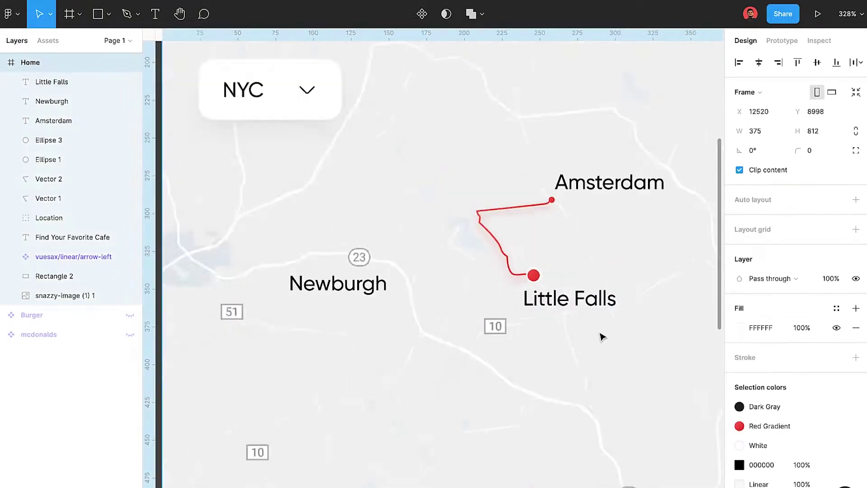
key(shift+1)
click(106, 274)
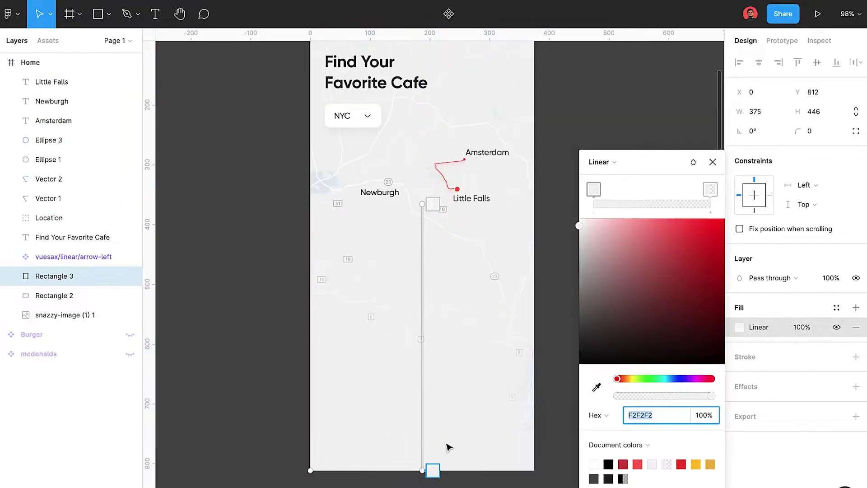
Select the route, dots and city labels and group them as Stats.
click(276, 188)
click(48, 198)
shift+click(70, 81)
key(ctrl+g)
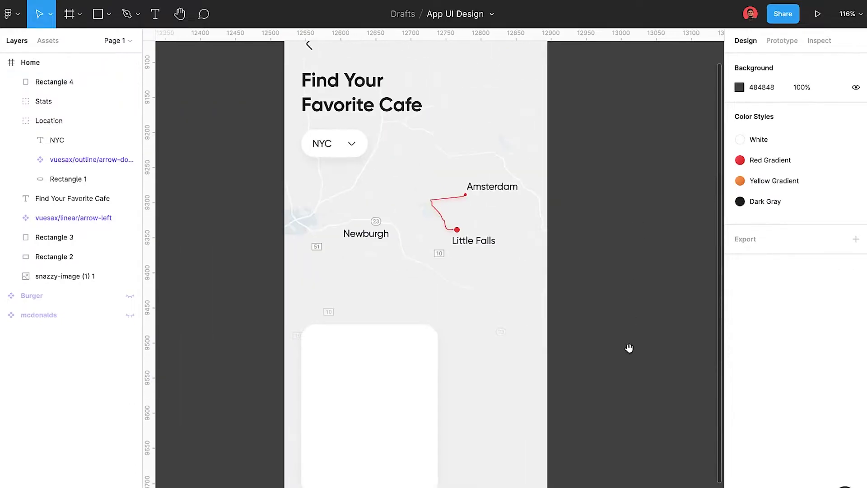
Widen the white card and adjust its soft drop shadow.
click(424, 398)
drag(430, 362, 467, 355)
click(589, 436)
click(457, 443)
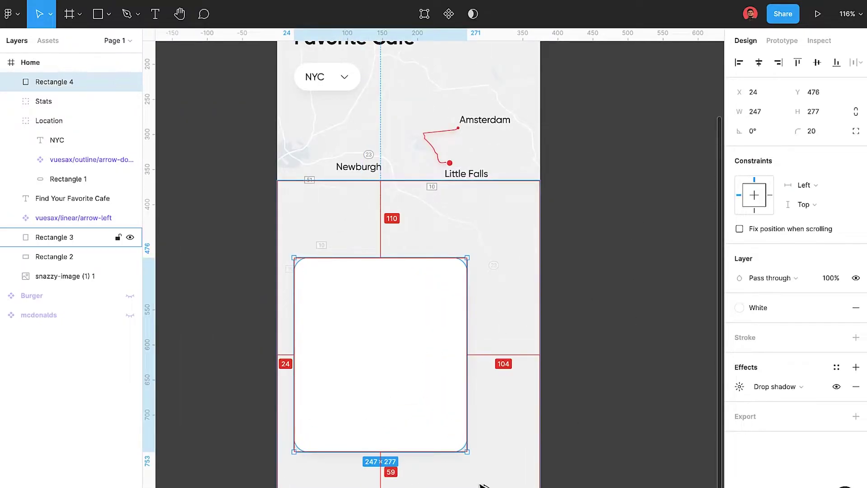
click(740, 387)
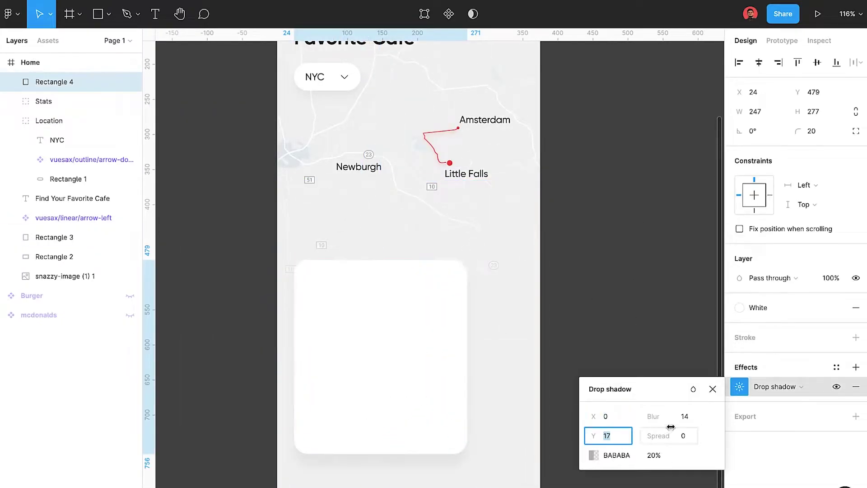
key(Escape)
Duplicate the card into a 64×64 tile at its top-left with corner radius 10.
click(458, 397)
key(ctrl+d)
drag(466, 453, 350, 322)
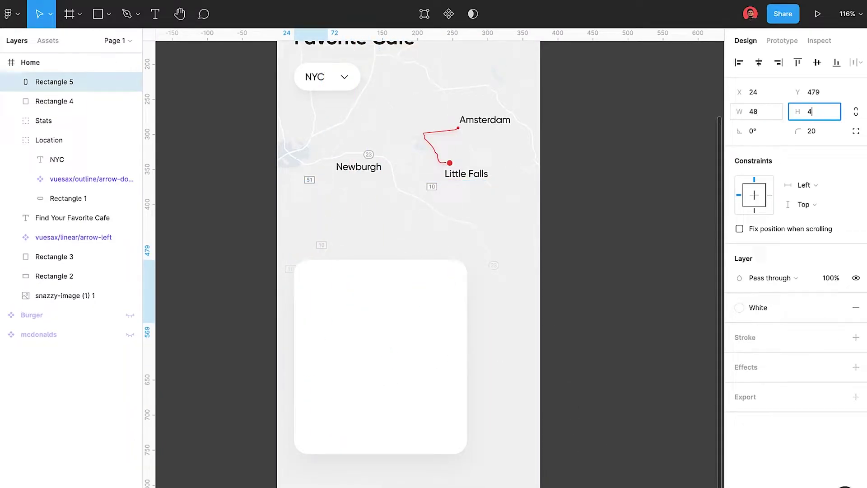
drag(318, 282, 336, 299)
scroll(356, 304, up, 3)
click(812, 131)
text(10)
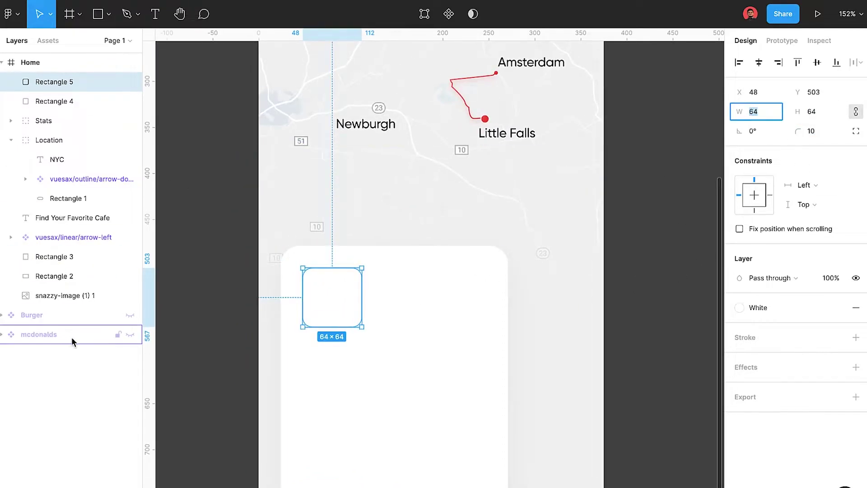
Centre the McDonald's logo on the tile and fill the tile FFC300 at 10%.
drag(71, 335, 374, 304)
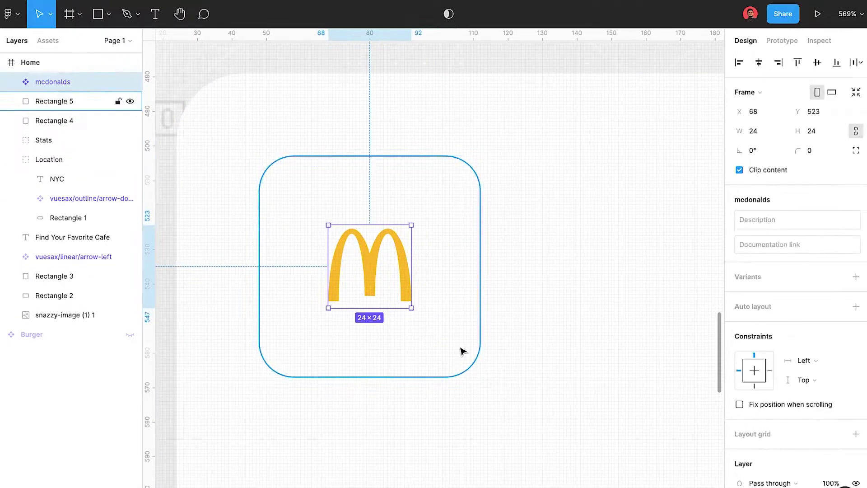
click(431, 337)
click(751, 326)
key(Escape)
key(shift+1)
scroll(445, 250, up, 3)
click(445, 248)
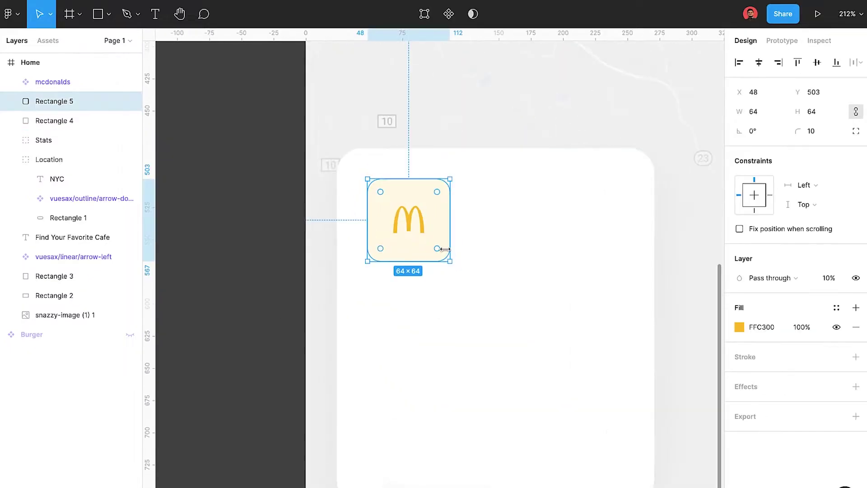
Select the logo and tile, and rename the white card layer 'base'.
click(227, 279)
click(53, 82)
shift+click(54, 101)
double_click(54, 121)
text(base)
key(Return)
Group the logo with its yellow tile and name the group 'Logo'.
key(ctrl+g)
key(ctrl+r)
text(Logo)
key(Return)
click(300, 268)
scroll(262, 225, down, 2)
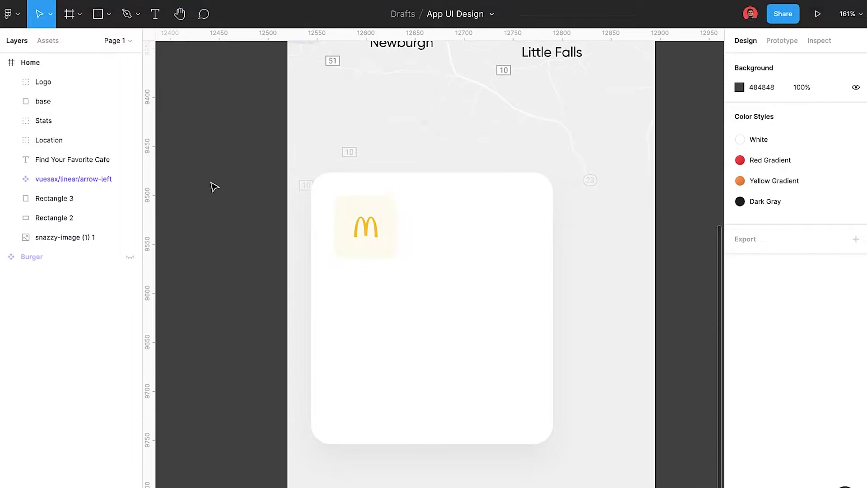
key(Escape)
Paste the archive-minus icon at the card's top-right and add a McDonald's label below the logo.
scroll(437, 246, up, 10)
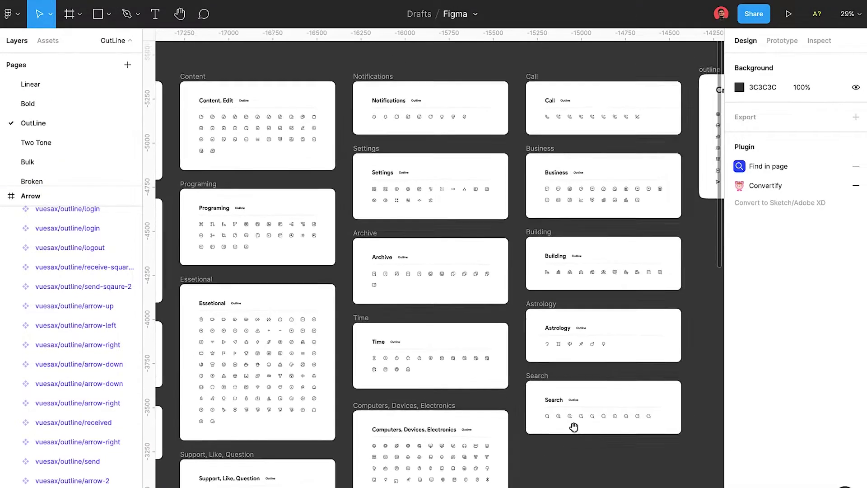
scroll(437, 247, left, 5)
scroll(434, 212, left, 2)
scroll(434, 212, left, 5)
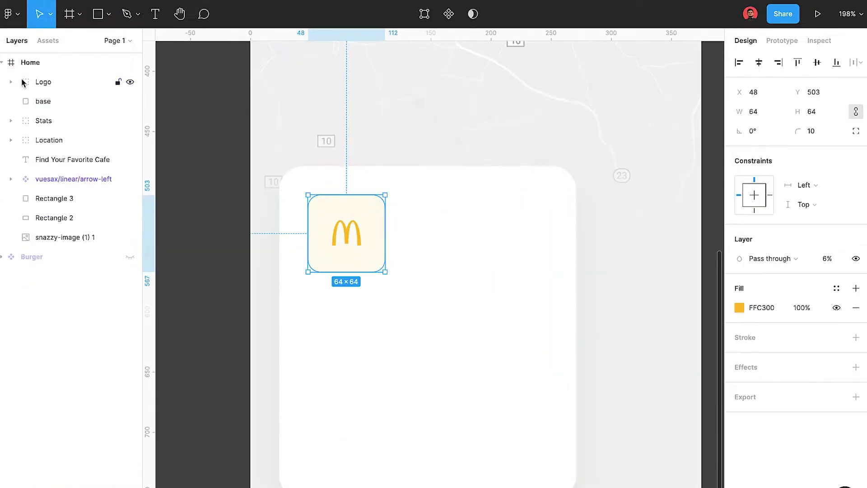
key(ctrl+v)
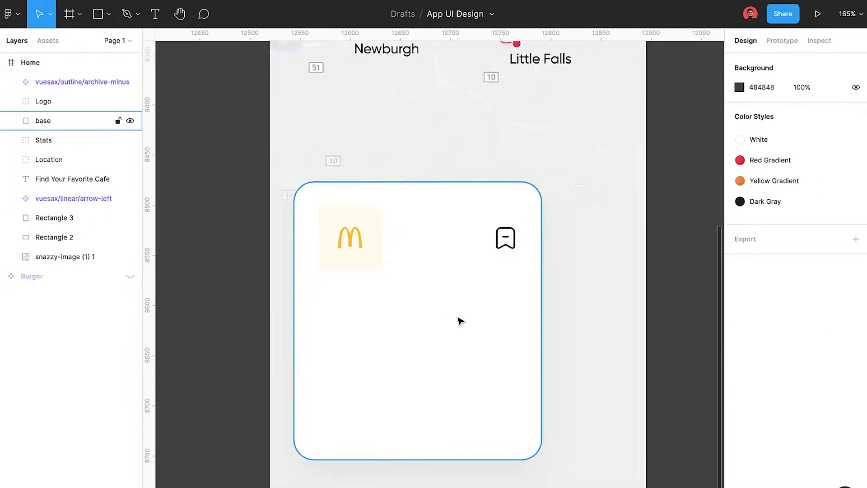
key(t)
click(298, 319)
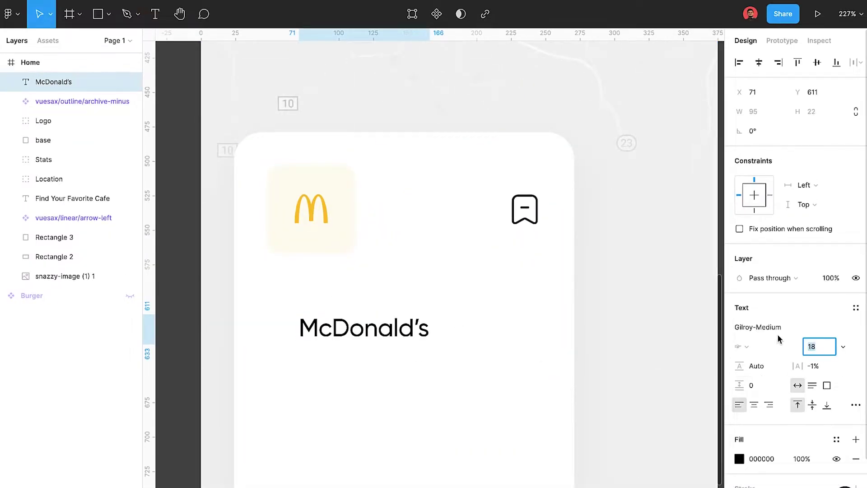
Make the McDonald's title Gilroy-Bold Dark Gray, 18 px below the logo at X 48.
key(ctrl+b)
drag(363, 327, 331, 287)
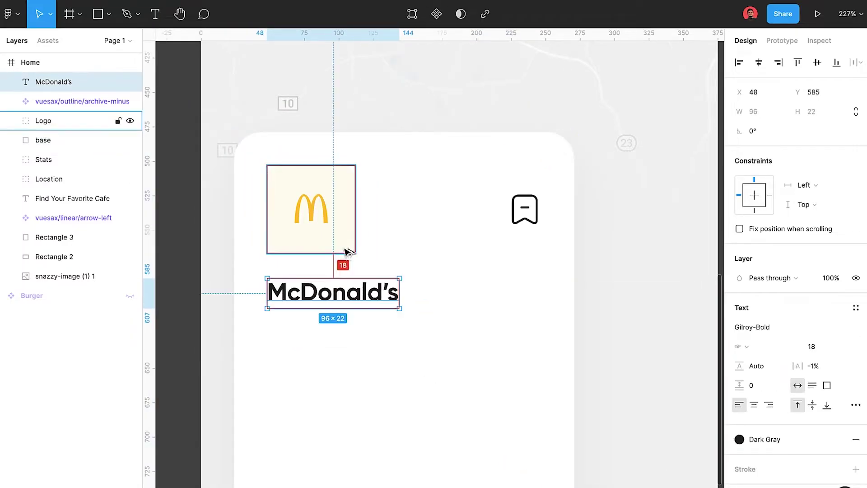
double_click(345, 252)
shift+click(524, 209)
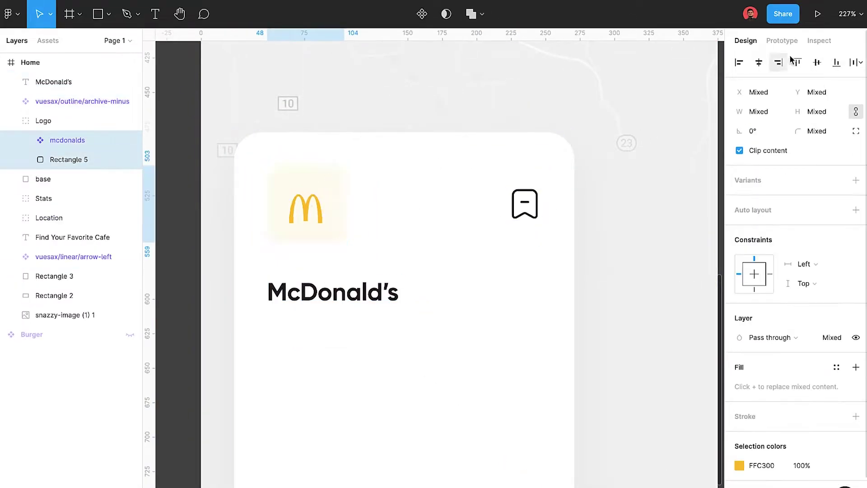
key(Escape)
scroll(329, 284, up, 3)
click(329, 289)
scroll(244, 296, down, 5)
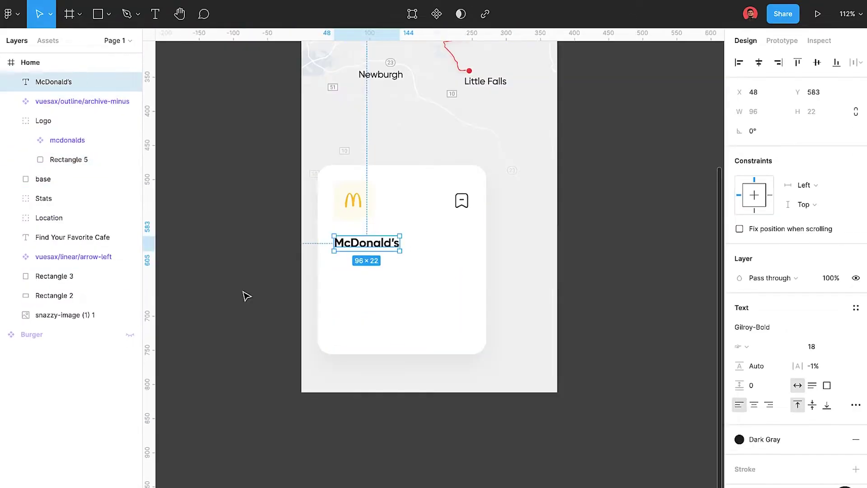
scroll(361, 248, up, 2)
key(Escape)
click(316, 241)
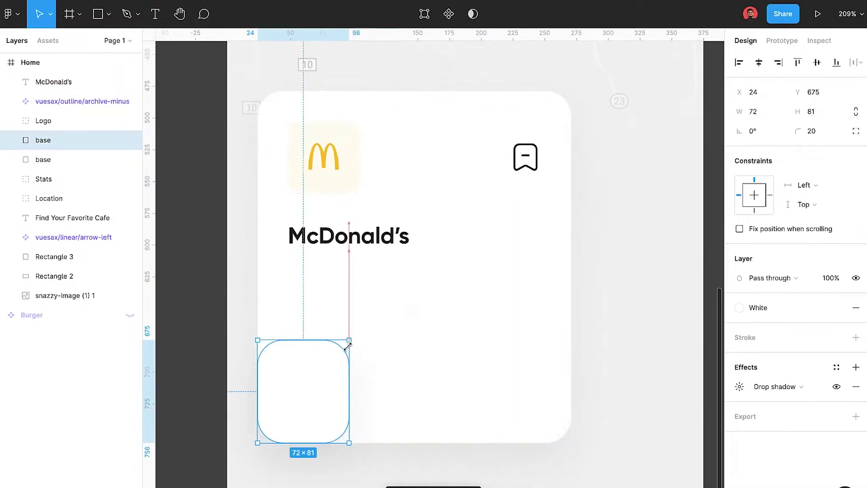
Move the copied base inside the card, sized 75×59 at its bottom-left.
drag(369, 346, 431, 441)
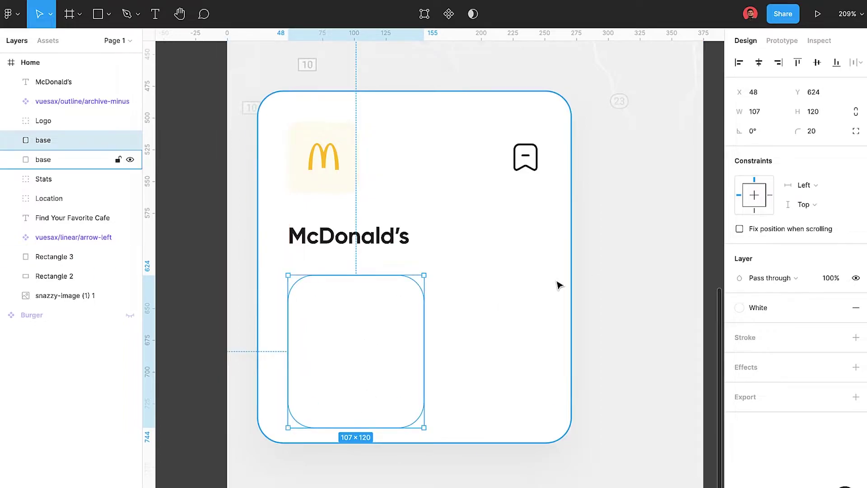
drag(440, 244, 384, 360)
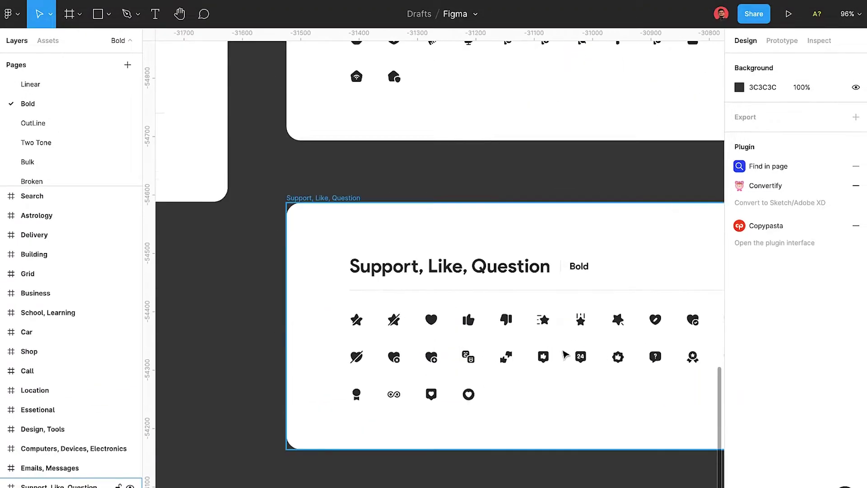
scroll(628, 378, down, 5)
scroll(609, 436, up, 10)
scroll(593, 382, down, 5)
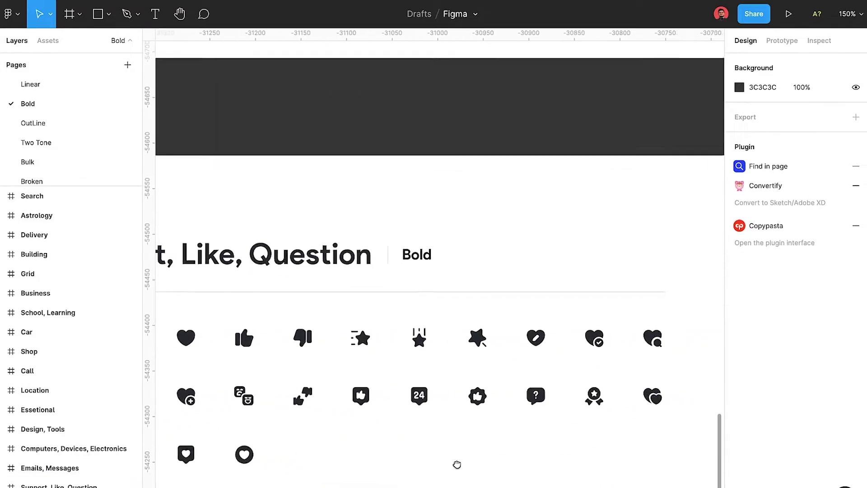
scroll(560, 277, up, 5)
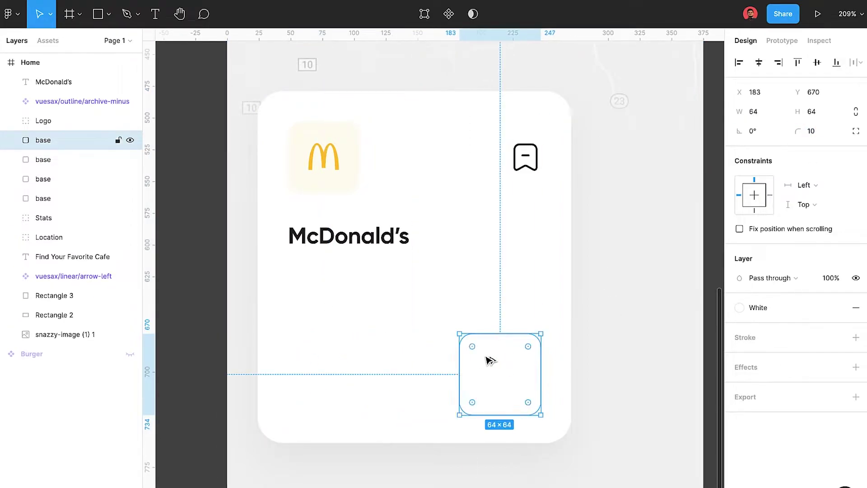
Resize the three placeholder squares to 56×56 and distribute them evenly.
shift+click(441, 388)
text(56)
key(Return)
click(511, 366)
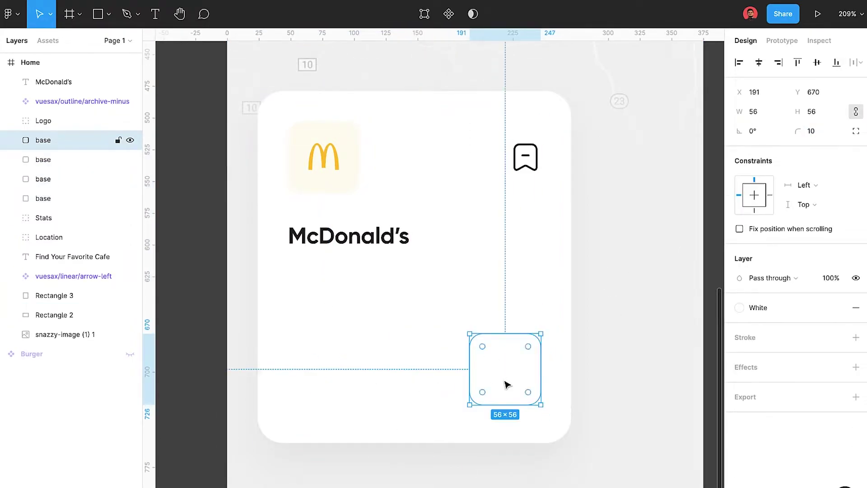
click(857, 63)
click(788, 118)
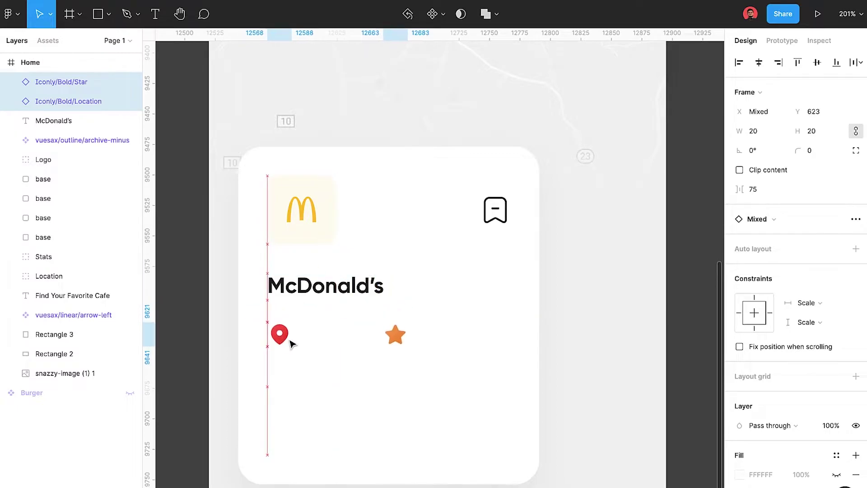
Copy the title beside the pin as 4.5km text in Gilroy-Medium 14.
click(396, 335)
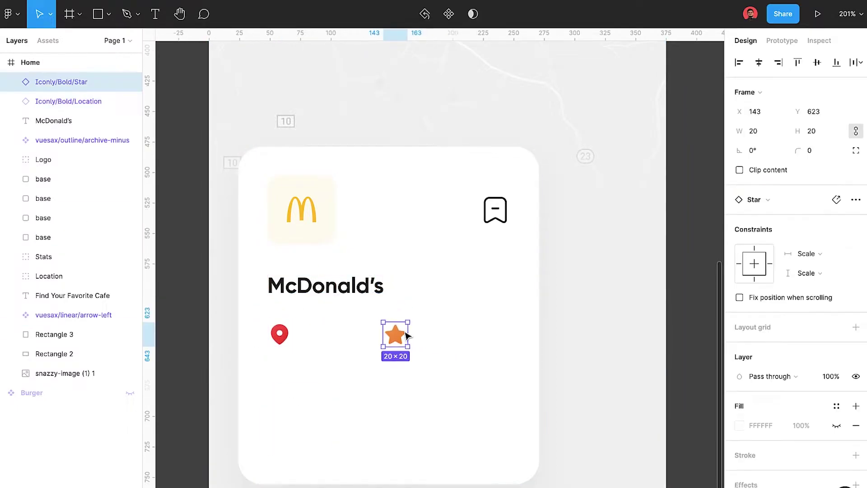
drag(325, 285, 355, 334)
key(Return)
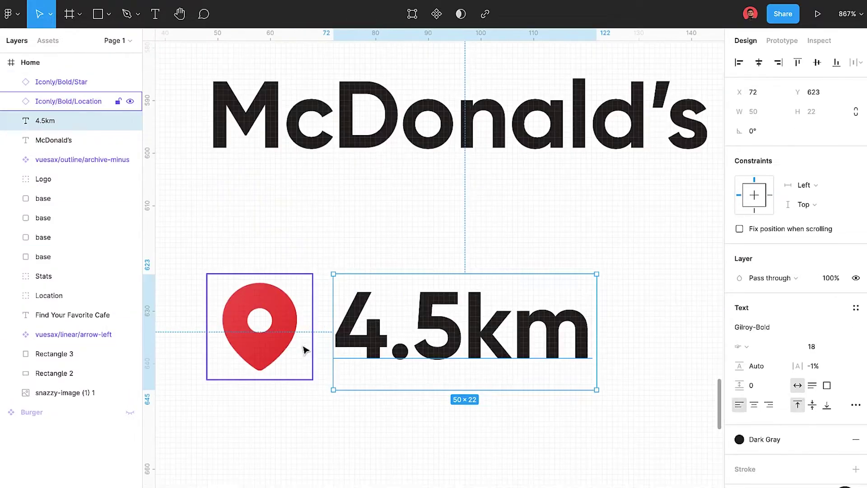
click(838, 326)
click(813, 370)
shift+click(260, 343)
drag(370, 347, 382, 360)
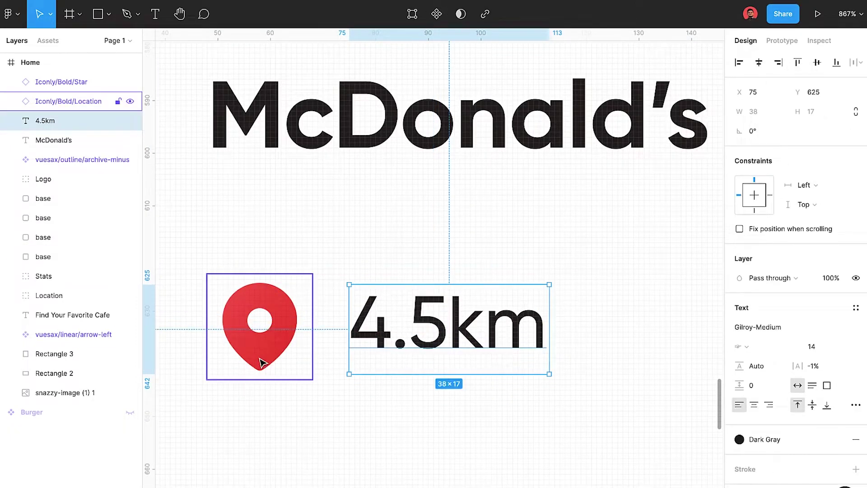
Group the pin with the 4.5km text as 'Distance' and copy the text for the rating.
scroll(266, 362, down, 5)
shift+click(264, 348)
key(ctrl+g)
double_click(48, 101)
text(ance)
key(Return)
drag(330, 346, 446, 276)
text(435 (5.0))
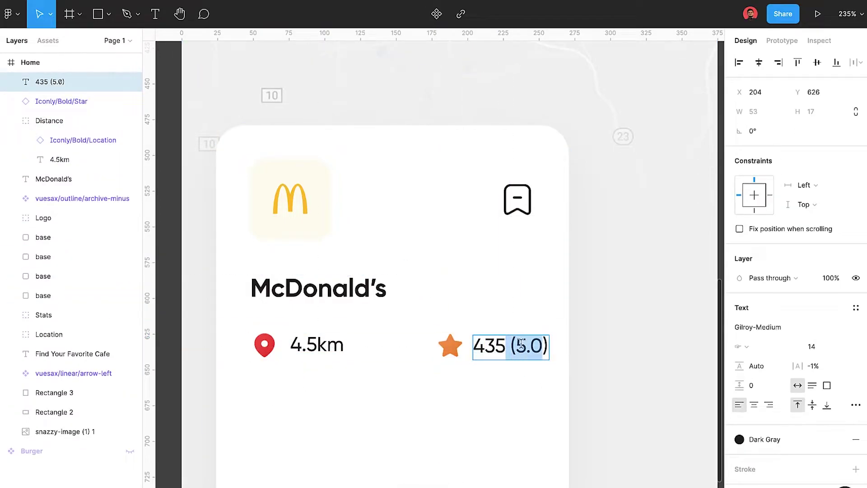
Grey the (5.0) score to B8B8B8, group it with the star, and edit the distance text.
click(805, 441)
click(676, 244)
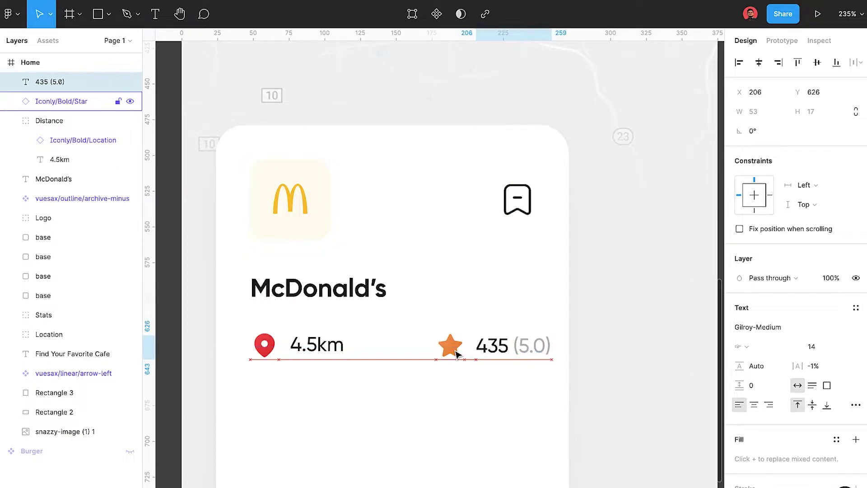
shift+click(457, 354)
key(ctrl+g)
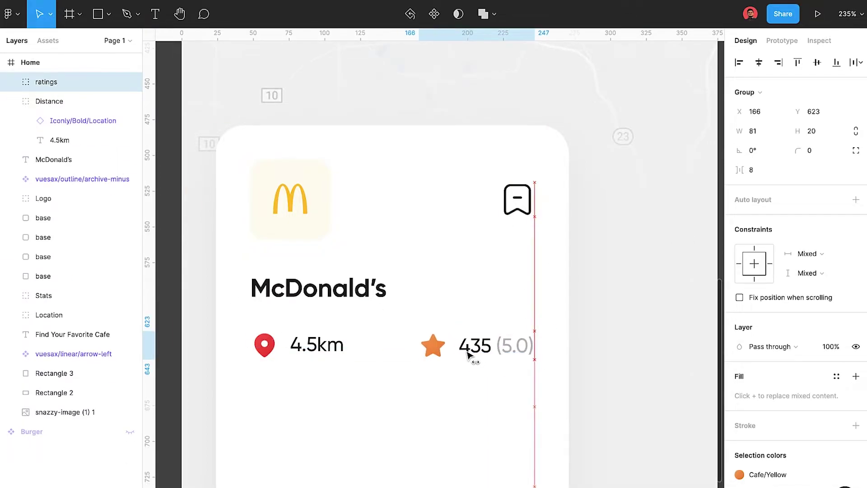
scroll(319, 336, down, 2)
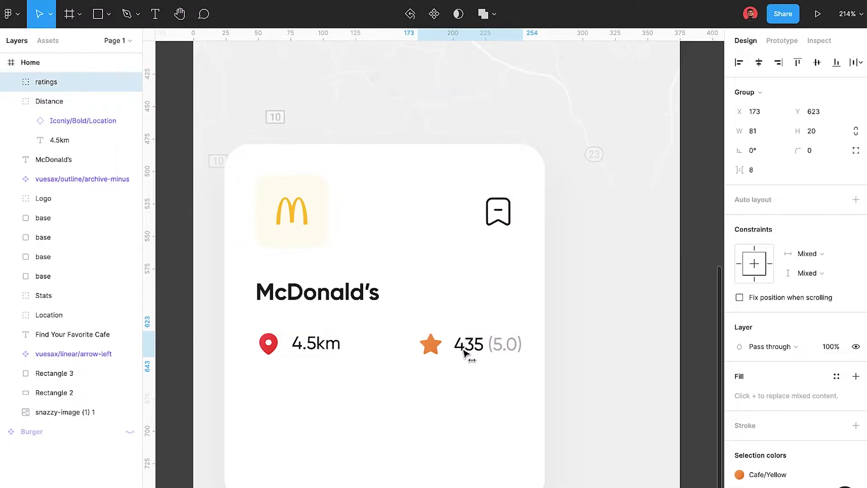
double_click(339, 344)
text(away)
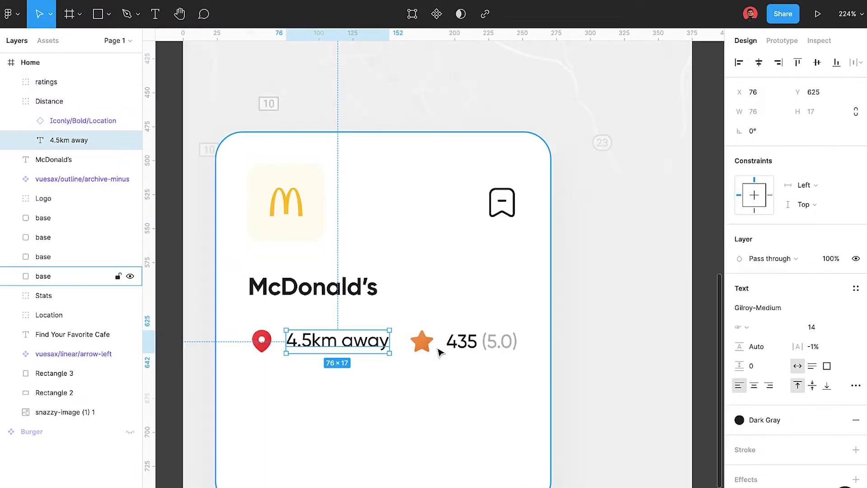
scroll(222, 274, down, 5)
Select the card's three placeholder squares together.
click(277, 401)
shift+click(351, 402)
shift+click(425, 402)
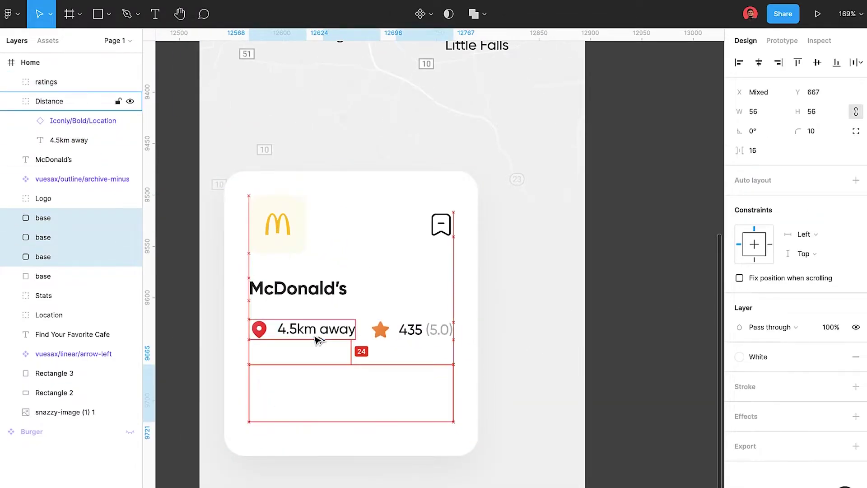
click(465, 289)
click(277, 402)
shift+click(351, 402)
scroll(360, 402, down, 3)
shift+click(425, 402)
Run the Unsplash plugin on the squares, search 'Food yellow' and try photos.
right_click(373, 183)
key(Escape)
scroll(306, 364, up, 2)
key(ctrl+alt+p)
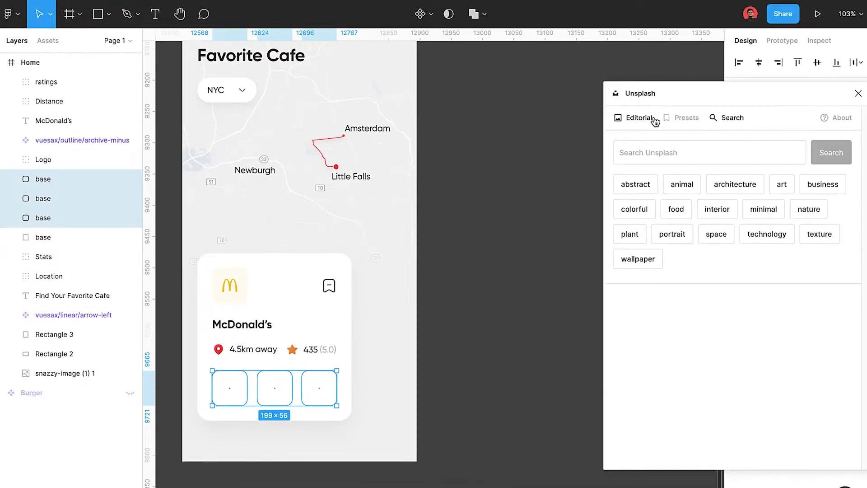
text(Food yellow)
scroll(628, 293, down, 3)
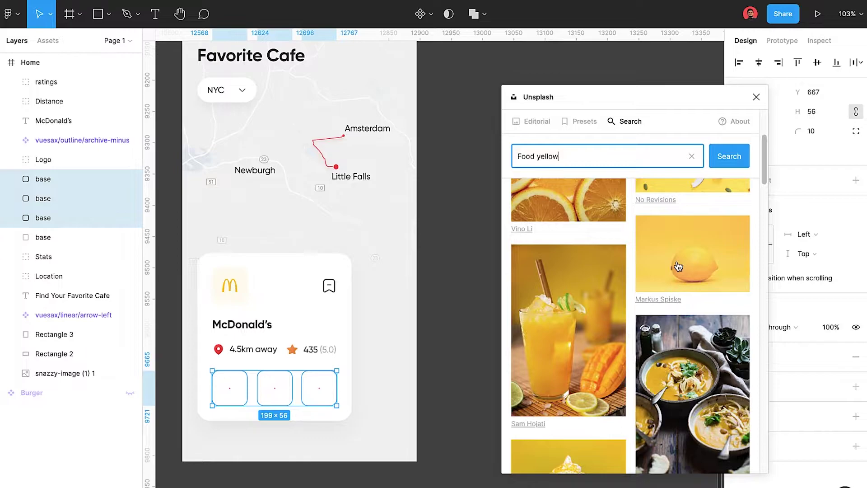
click(588, 316)
scroll(584, 376, down, 3)
click(568, 266)
Put the bananas photo in the third square and try a food photo in the middle.
shift+click(229, 388)
scroll(633, 317, down, 3)
click(692, 284)
scroll(621, 384, down, 3)
scroll(622, 384, down, 1)
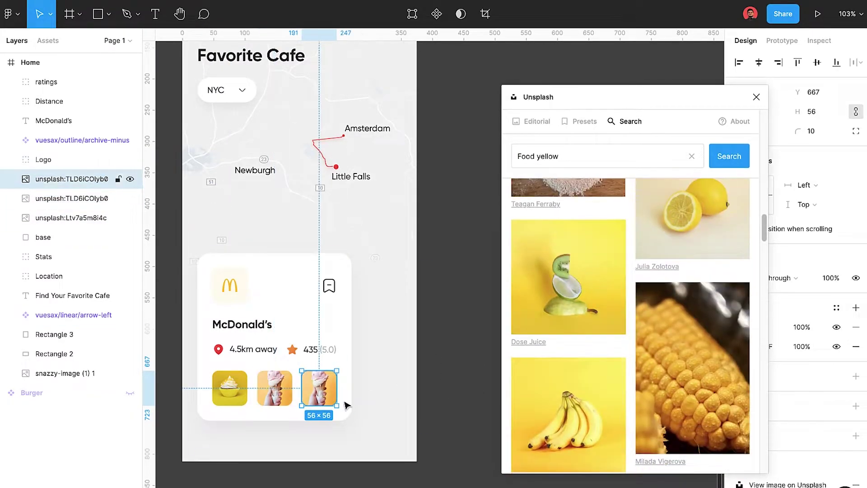
click(568, 420)
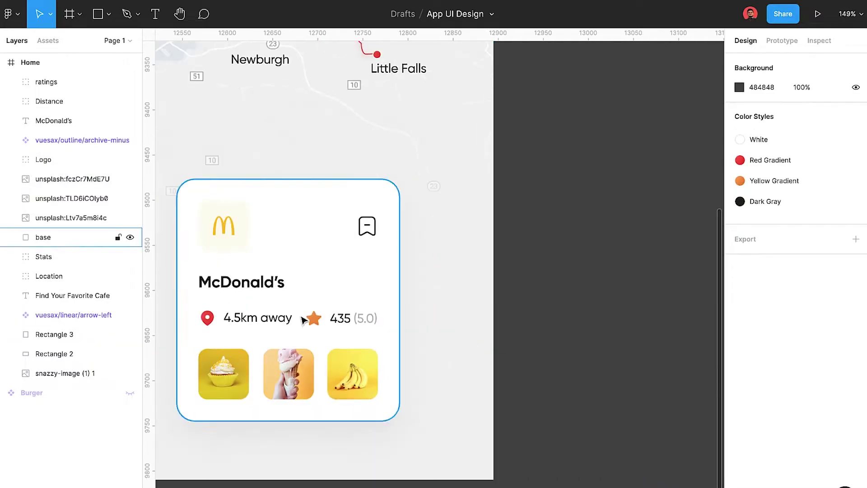
click(298, 388)
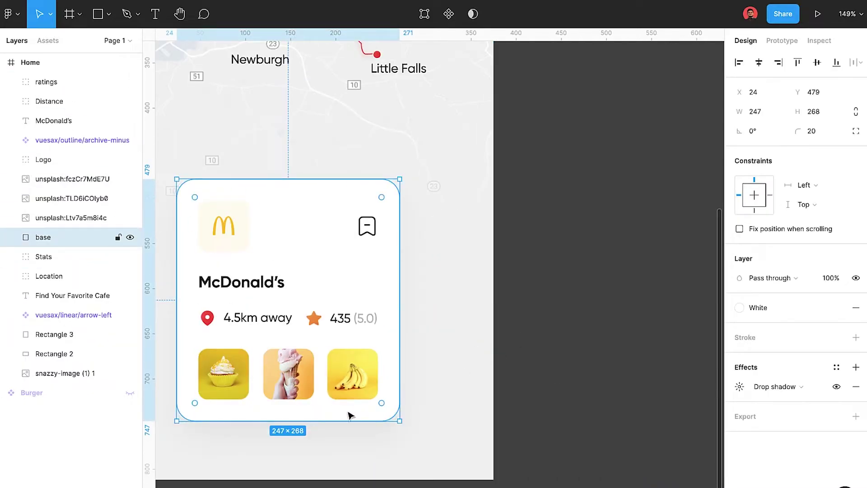
key(Return)
click(568, 362)
Search 'burger' and fill the middle and left squares with burger photos.
double_click(525, 155)
text(burger)
key(Return)
scroll(567, 400, down, 3)
scroll(567, 401, down, 2)
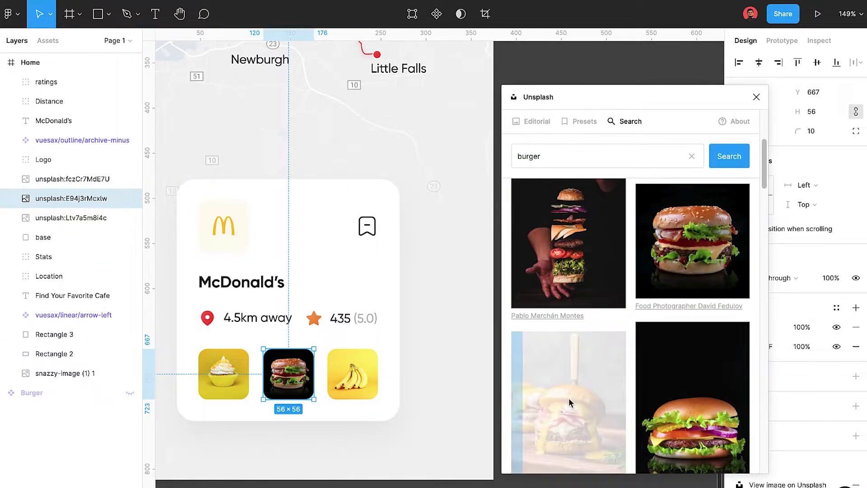
click(567, 400)
key(Tab)
click(686, 417)
Close the plugin and group all the McDonald's card layers.
click(43, 237)
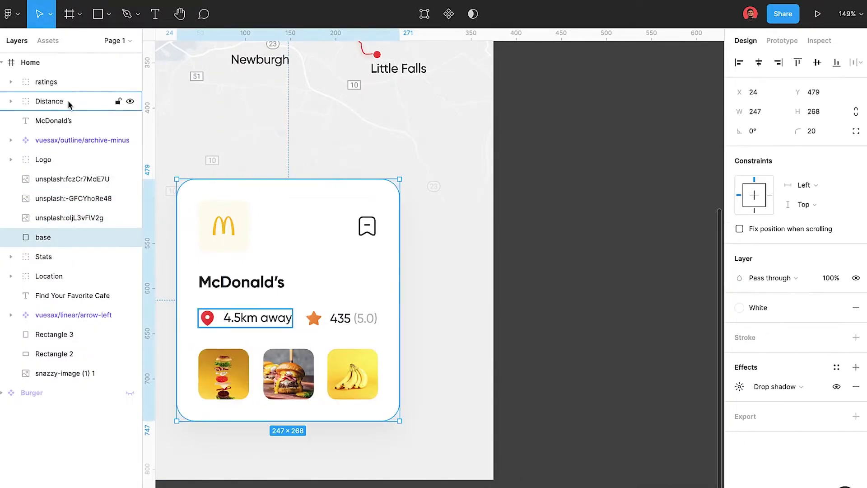
shift+click(49, 82)
key(ctrl+g)
double_click(49, 81)
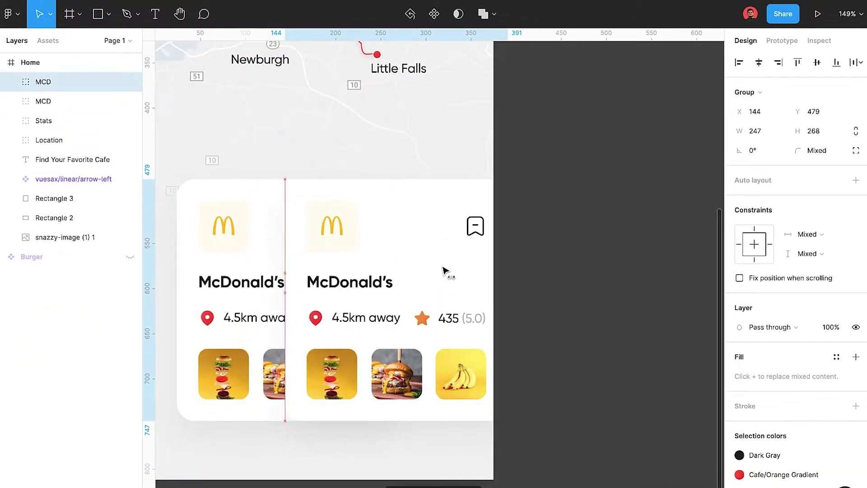
Duplicate the card into the Home screen as 'Burger King' with title and 12 km away distance.
drag(282, 247, 519, 247)
drag(29, 62, 45, 86)
double_click(49, 82)
text(Burger King)
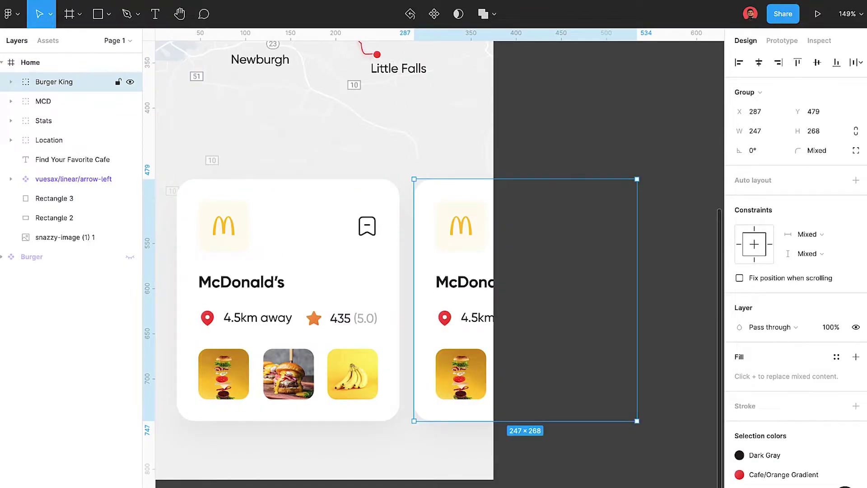
double_click(465, 282)
double_click(477, 317)
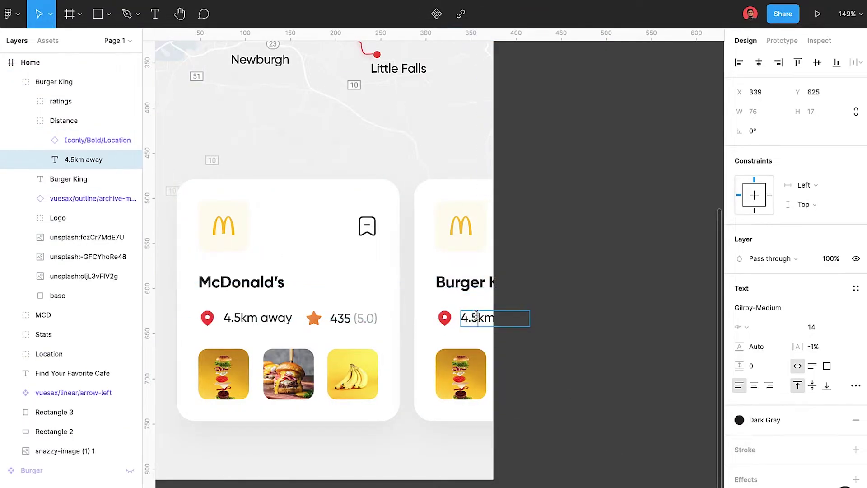
Replace the Burger King card's photo with a burger from an Unsplash 'food' search.
click(460, 374)
key(ctrl+alt+p)
click(584, 121)
click(631, 121)
text(food)
key(Return)
scroll(666, 361, down, 5)
click(691, 344)
scroll(696, 345, down, 3)
click(696, 344)
scroll(659, 271, down, 3)
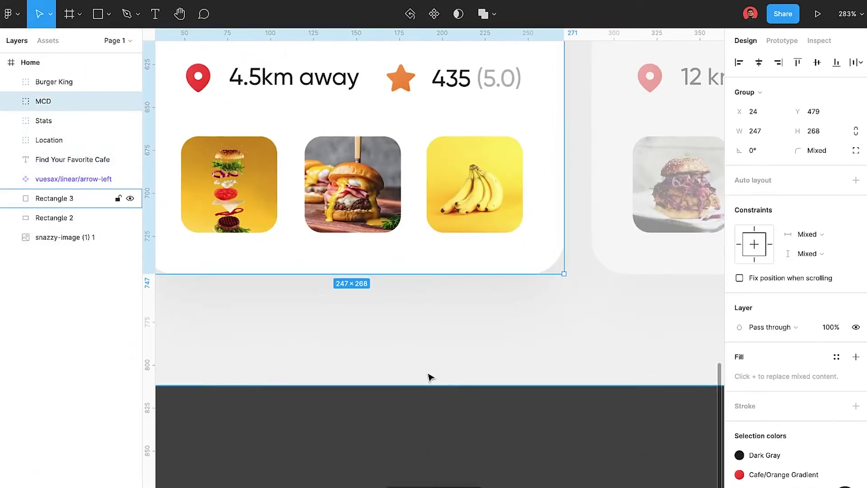
Draw a 154×10 bar, align it to the frame bottom, and give it corner radius 20.
key(r)
drag(344, 338, 585, 352)
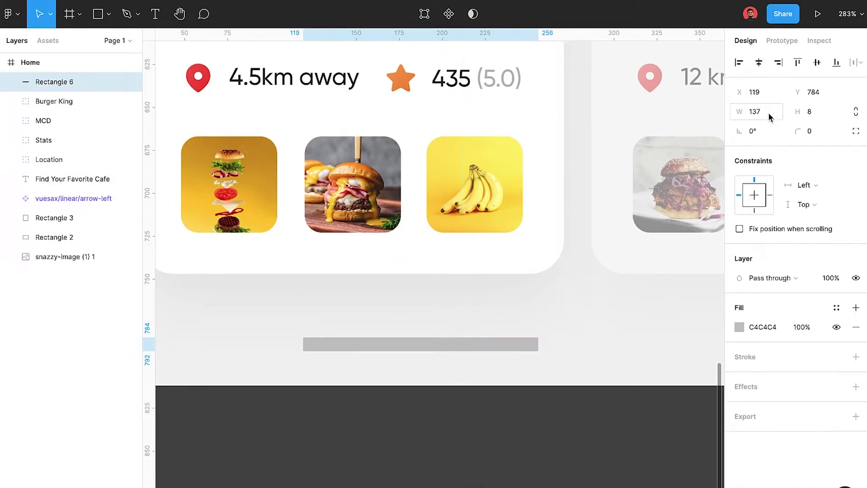
click(816, 109)
click(836, 63)
click(809, 131)
text(20)
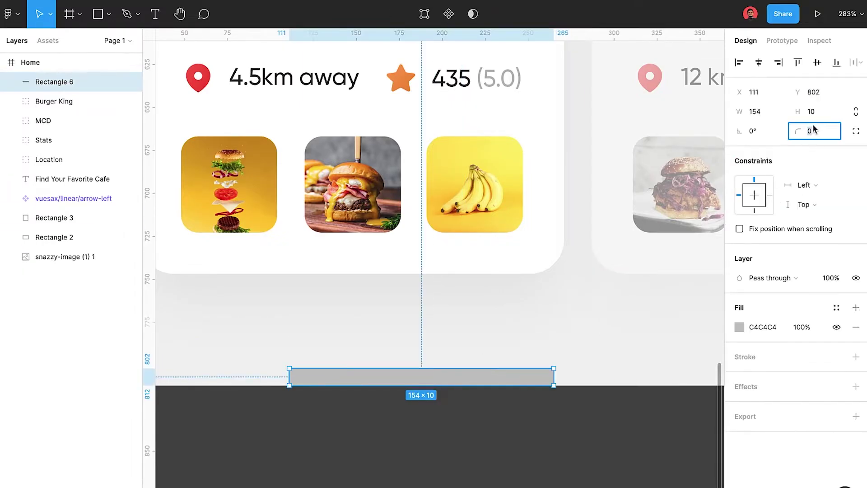
key(Return)
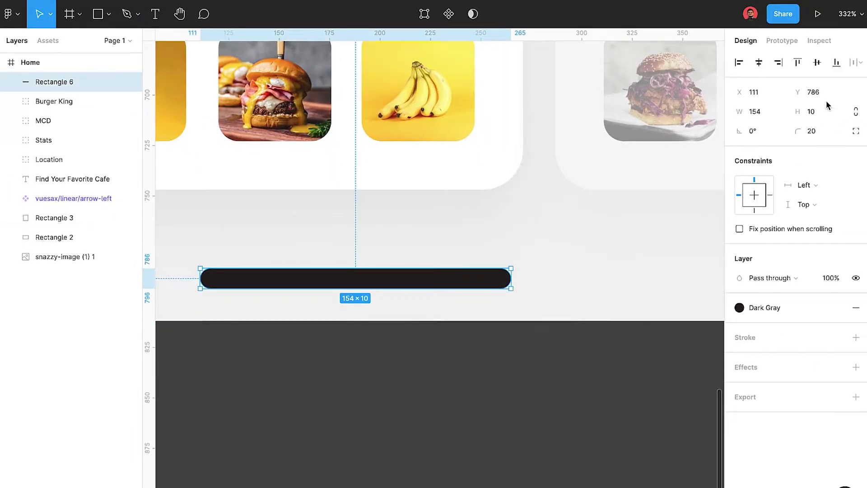
Select the screen's background rectangle, then the map's Stats group.
click(547, 341)
ctrl+scroll(583, 373, down, 10)
click(468, 346)
shift+click(523, 339)
scroll(496, 271, up, 5)
click(569, 235)
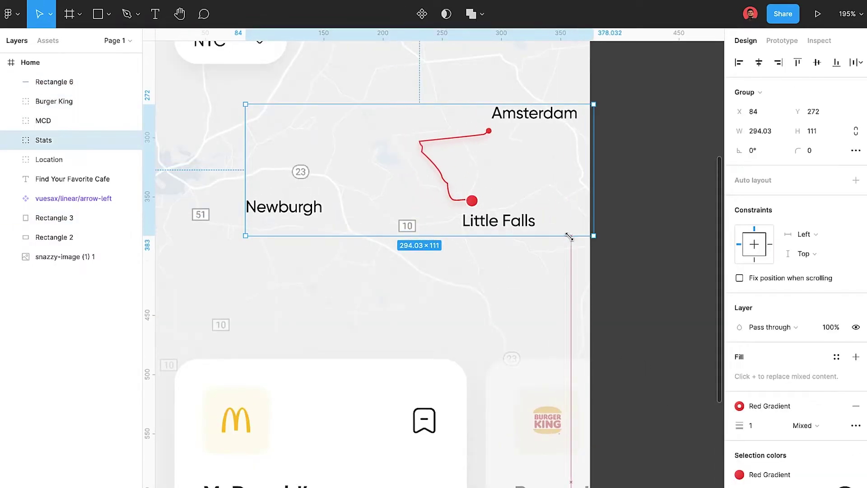
Duplicate the red Little Falls dot, add a Layer blur, and set the copy to 20% opacity.
drag(472, 215, 482, 230)
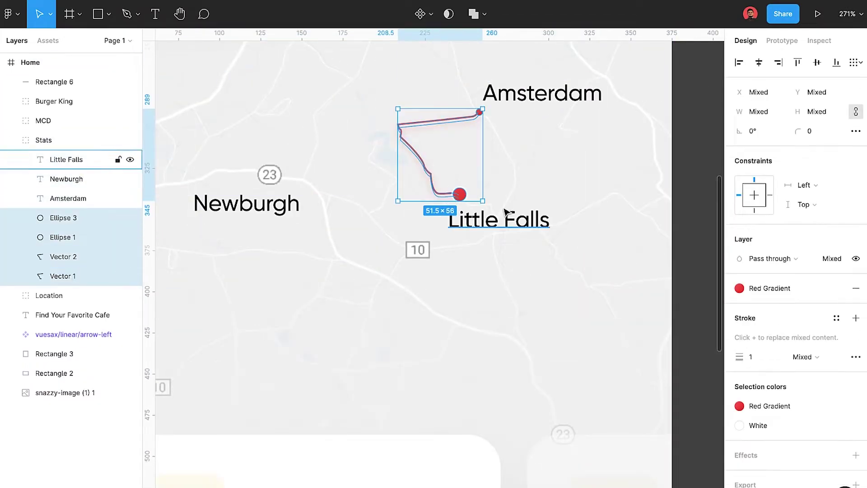
drag(507, 211, 470, 134)
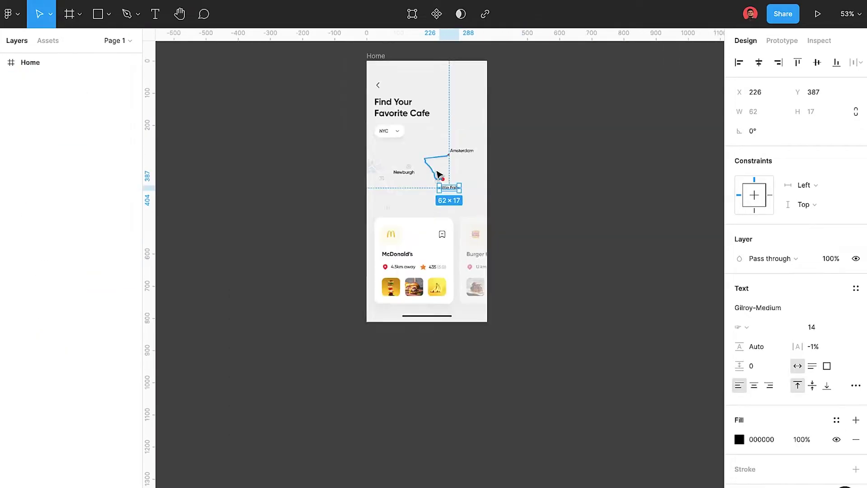
scroll(454, 175, up, 3)
scroll(424, 217, up, 3)
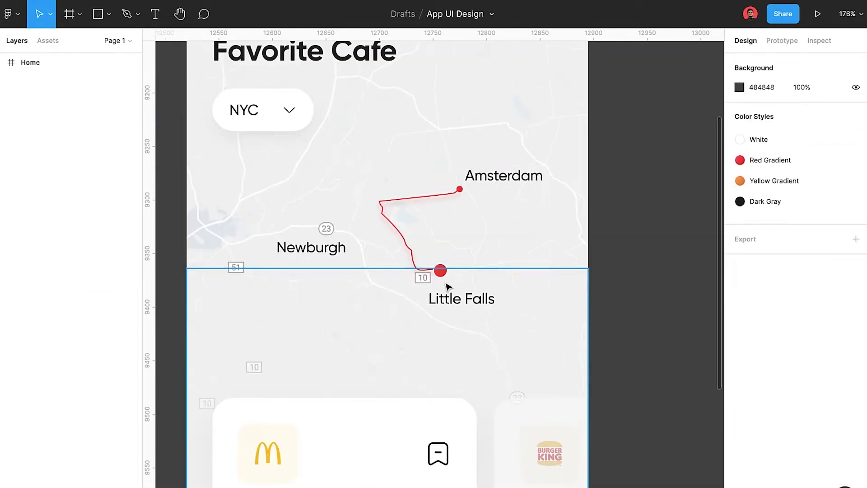
click(488, 303)
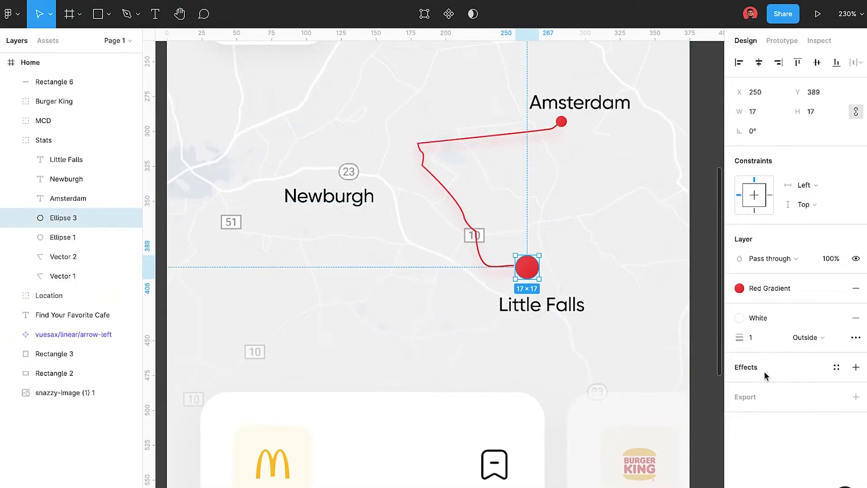
scroll(523, 267, up, 2)
key(ctrl+d)
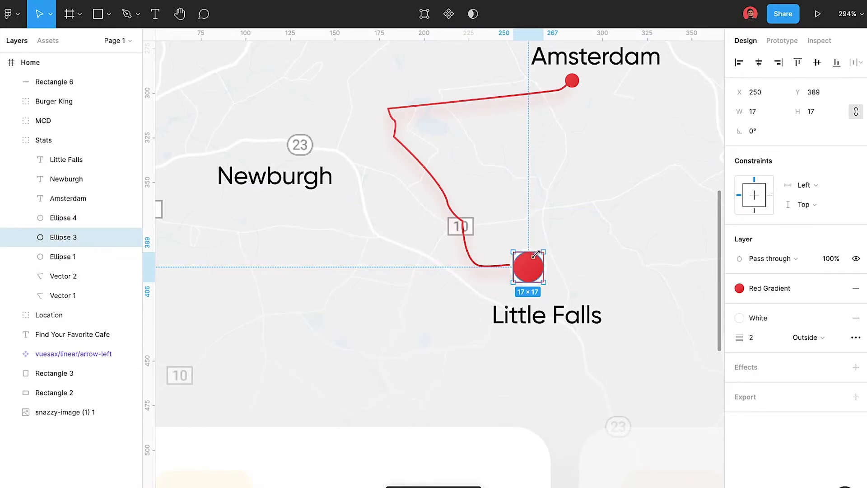
click(856, 347)
key(2)
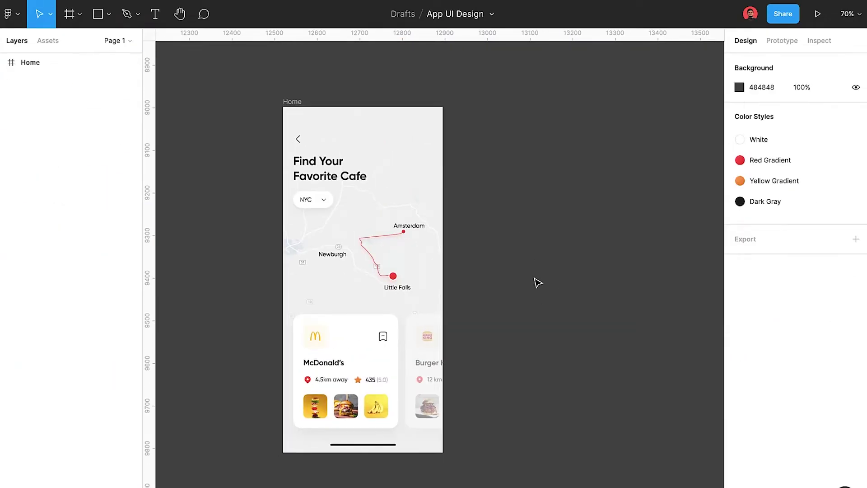
Duplicate the Home screen as Mcd and delete all its contents.
key(ctrl+d)
text(Mcd)
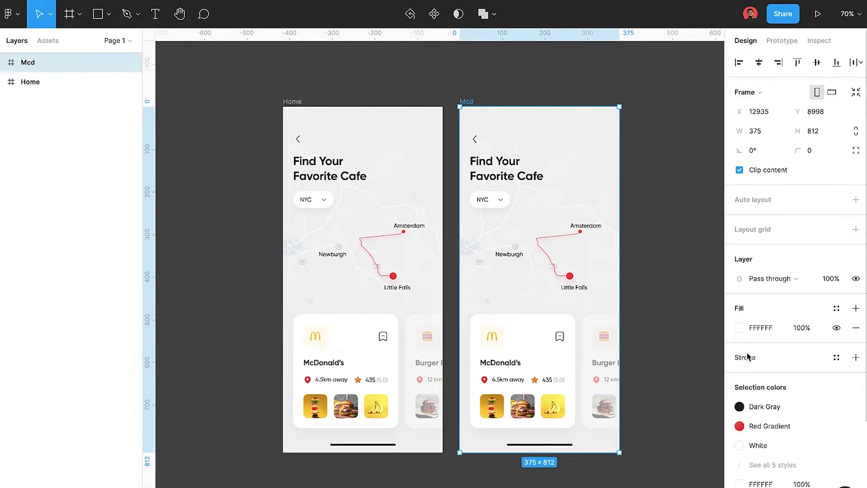
click(711, 372)
drag(710, 372, 548, 161)
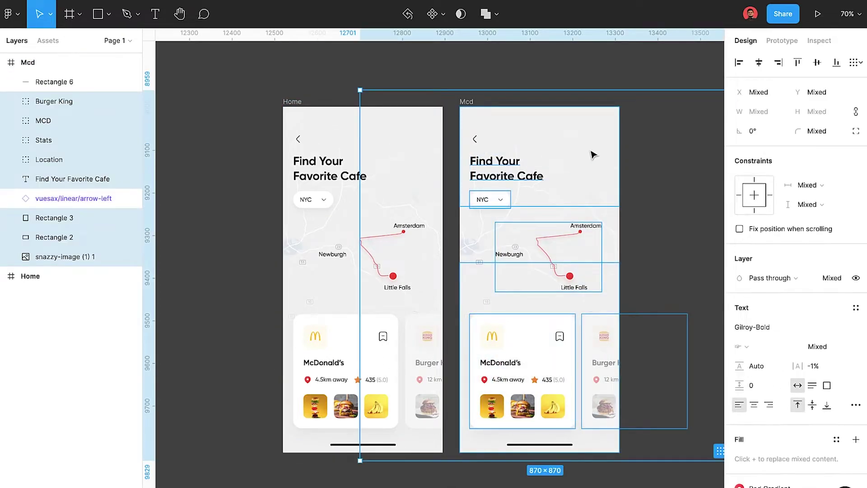
key(Delete)
scroll(529, 213, up, 3)
click(529, 212)
key(Escape)
Draw a header rectangle across the top of Mcd, behind the arrow in layer order.
key(r)
drag(448, 95, 637, 322)
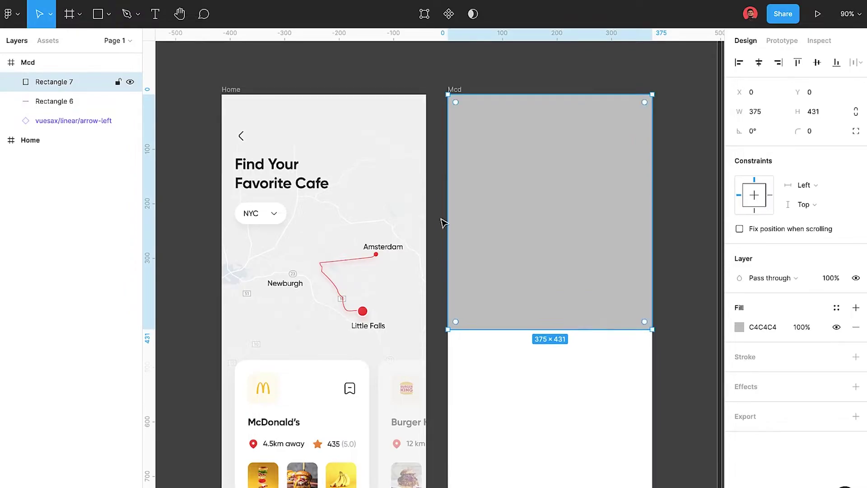
mouse_move(61, 83)
mouse_down()
mouse_move(76, 104)
mouse_move(77, 131)
mouse_up()
scroll(479, 144, up, 5)
key(r)
Draw a small square at the header's top-left and center the arrow on it.
drag(432, 99, 504, 171)
click(762, 117)
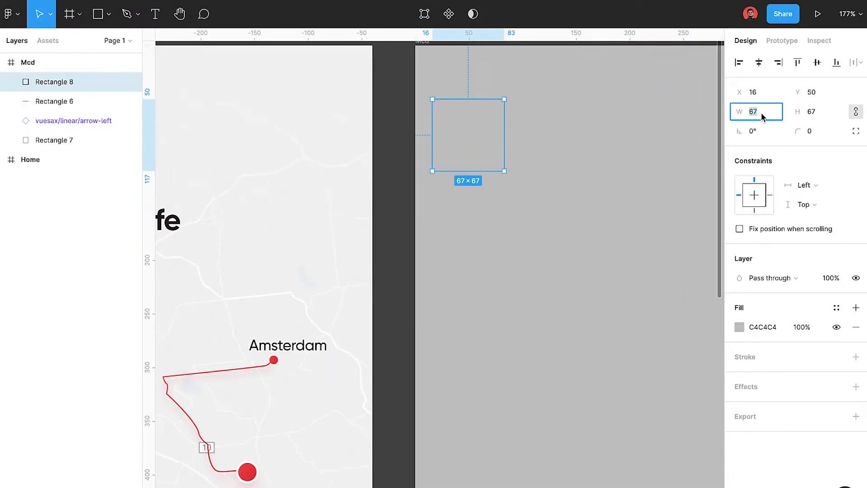
drag(63, 104, 63, 131)
scroll(549, 185, down, 3)
key(Escape)
click(507, 158)
scroll(511, 155, up, 5)
shift+click(459, 140)
key(alt+h)
key(alt+v)
Round the square, fill it white FFFFFF, and group it with the arrow as Back.
click(515, 176)
click(810, 136)
click(762, 327)
text(FFFFFF)
key(Return)
key(shift+1)
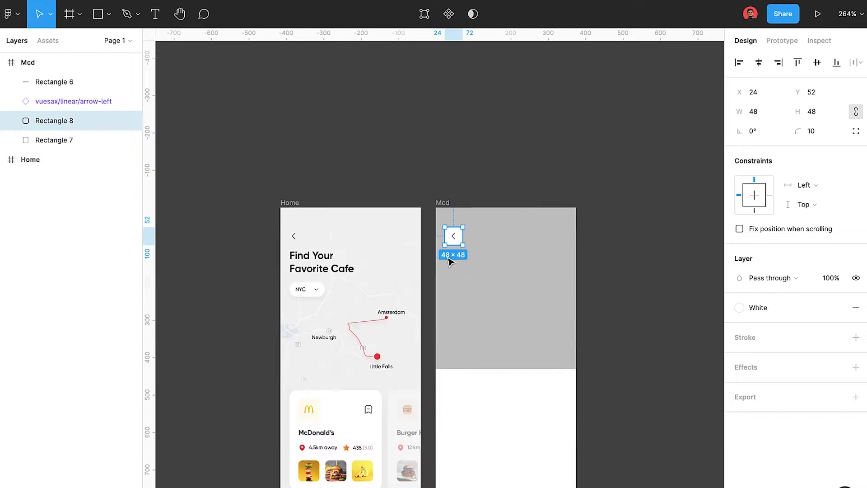
shift+click(68, 101)
key(ctrl+g)
text(ck)
key(Return)
Duplicate Back to the top-right, swap its arrow for the bookmark icon, and name it Save.
scroll(506, 280, up, 2)
key(ctrl+d)
drag(470, 242, 598, 242)
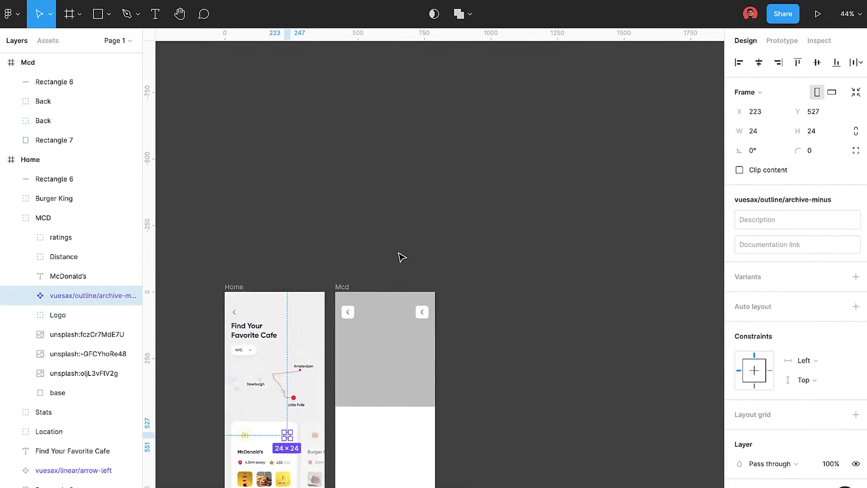
key(ctrl+c)
click(42, 101)
key(shift+2)
key(ctrl+v)
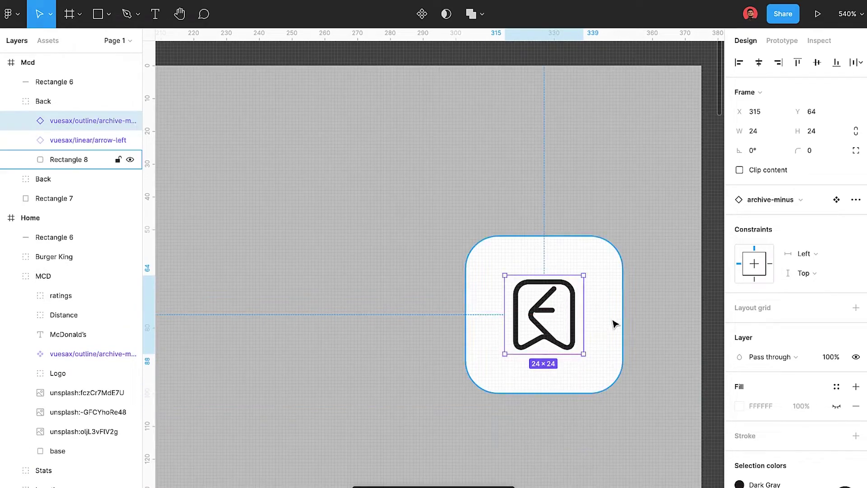
click(88, 140)
key(Delete)
double_click(42, 101)
text(Save)
key(Return)
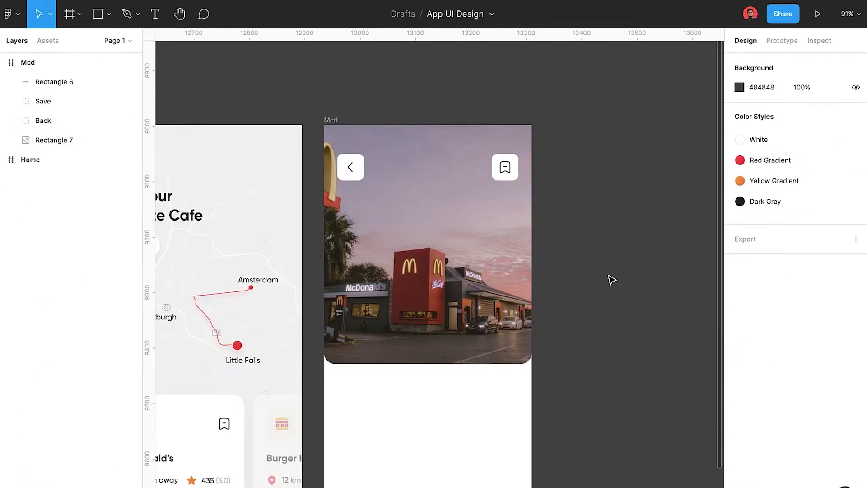
click(525, 192)
Paste the title, distance and rating into Mcd, drop the rating lower, and retype the distance as the address.
click(831, 423)
click(605, 469)
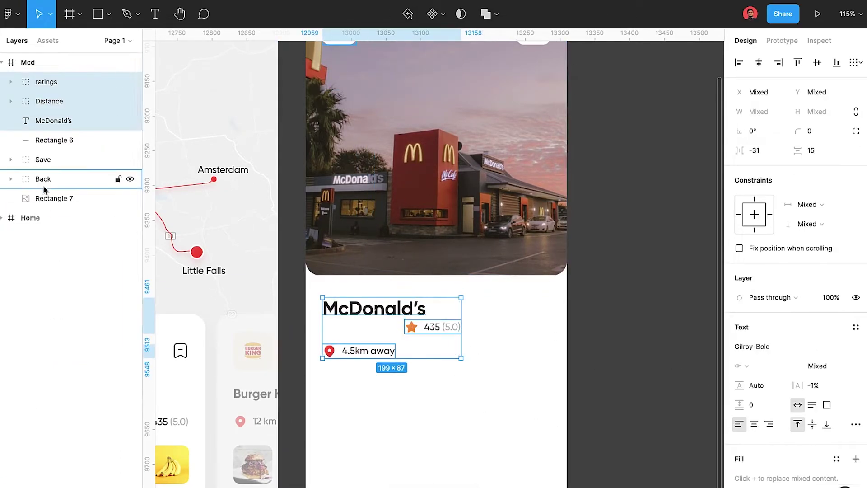
drag(434, 328, 409, 454)
scroll(331, 382, up, 3)
ctrl+click(334, 348)
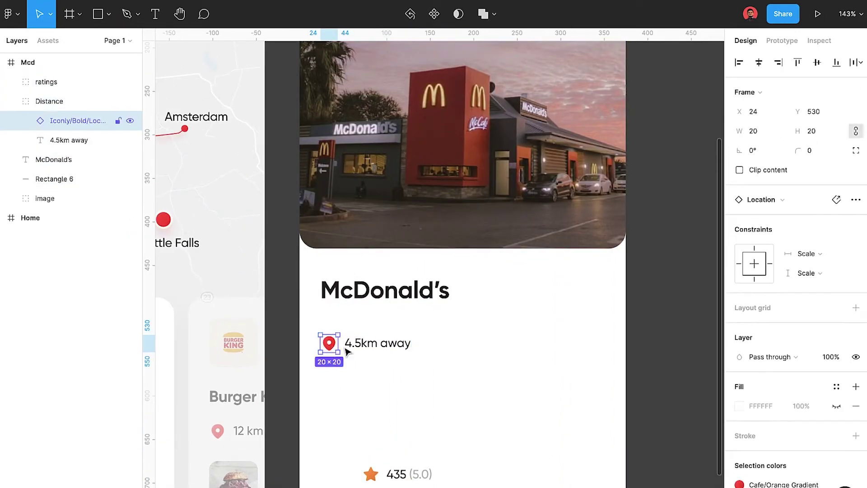
click(362, 360)
text(110 North Coarpenter Street One McDonald’s Plazza Chicago, IL 60607 USA)
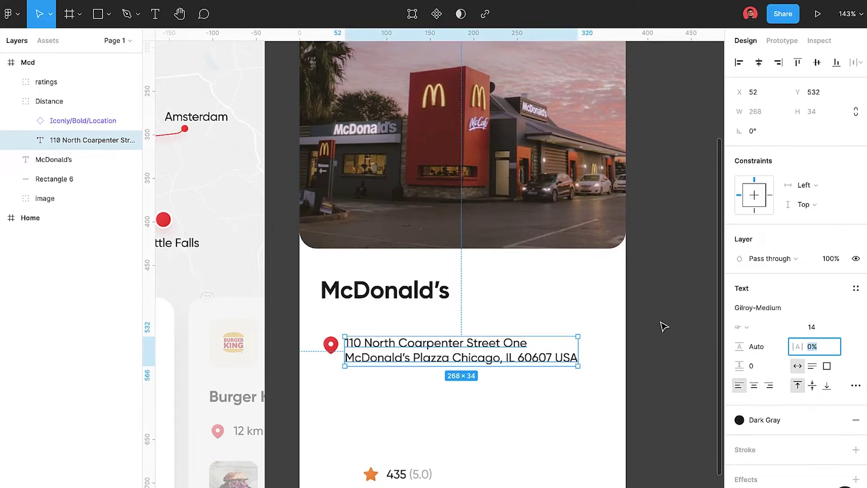
key(Escape)
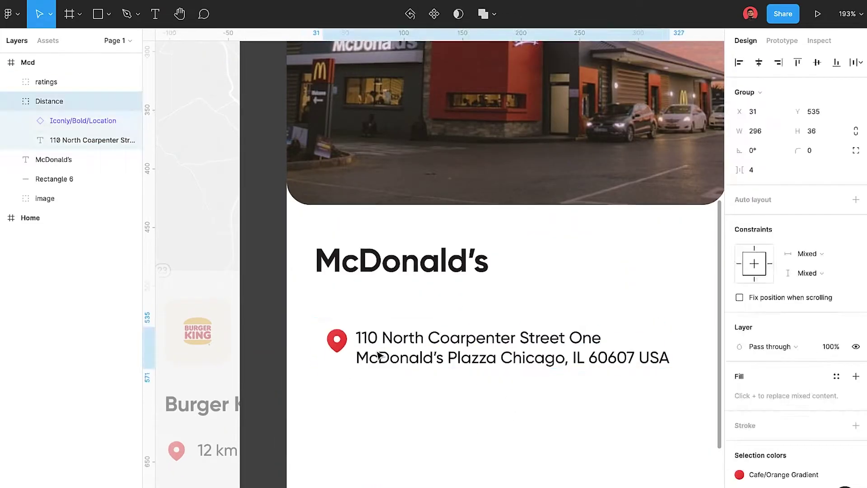
Set the address text's line height to 20 and nudge it right.
double_click(362, 355)
scroll(362, 355, up, 10)
key(Up)
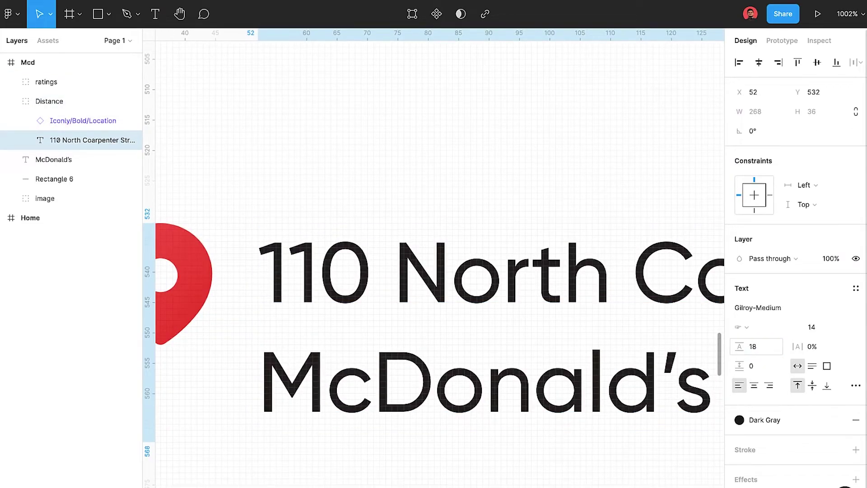
key(Up)
key(Up)
key(Return)
key(Right)
key(Right)
key(Right)
key(Right)
key(Right)
key(Right)
key(Right)
key(Right)
scroll(343, 293, down, 5)
Give the address text a grey fill from the colour picker.
click(534, 242)
click(496, 294)
scroll(497, 294, down, 1)
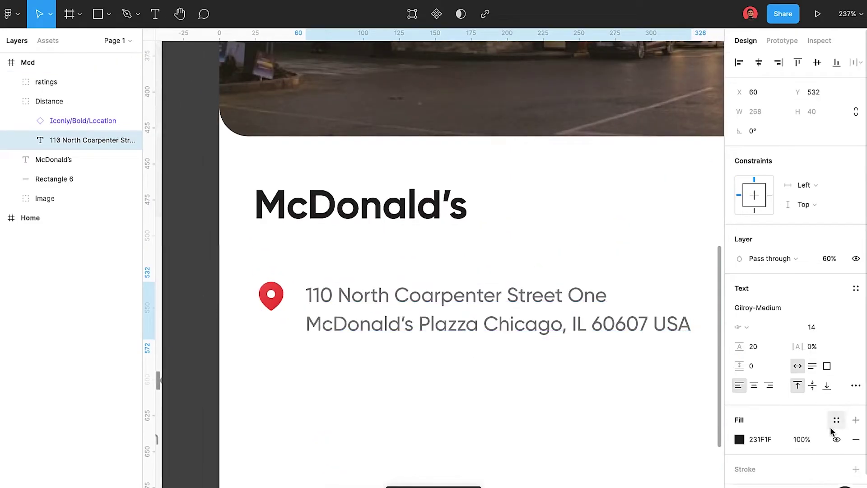
click(739, 439)
click(591, 274)
click(223, 297)
Reselect the address text inside its group and set its fill to grey A49999.
click(49, 102)
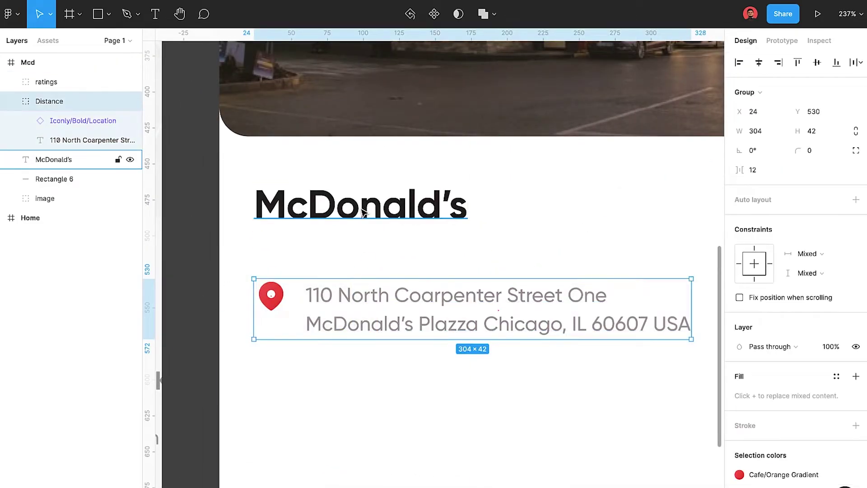
scroll(361, 271, down, 2)
click(46, 82)
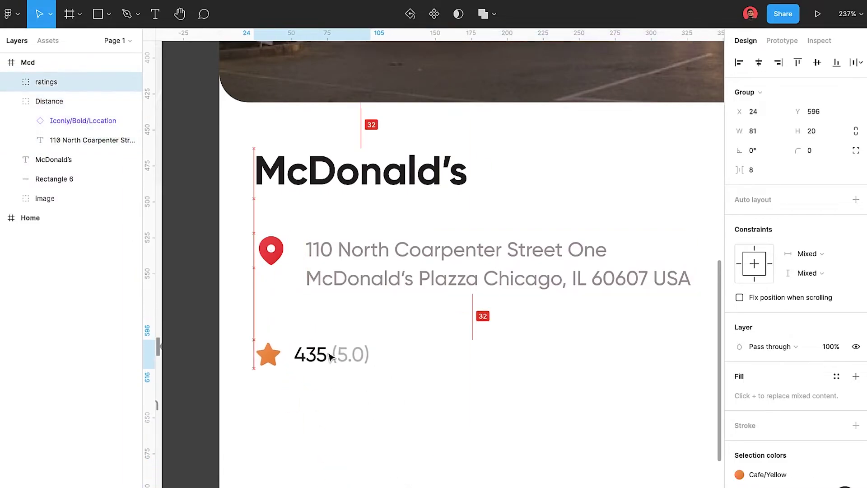
double_click(355, 278)
key(Escape)
click(358, 345)
click(497, 271)
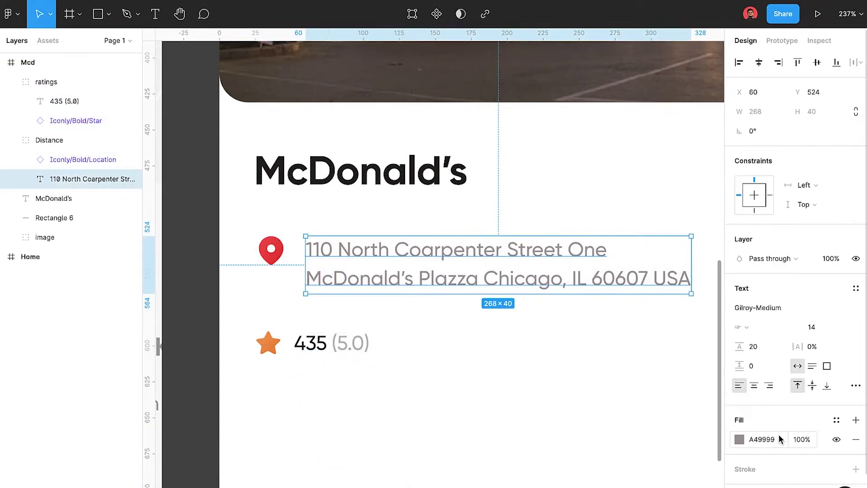
double_click(333, 345)
click(576, 411)
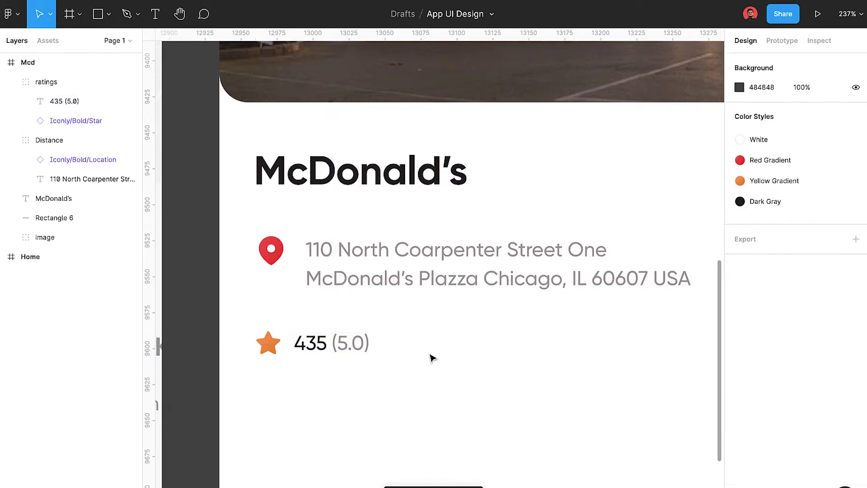
Copy the McDonald's title below the 435 (5.0) rating to form the Deals heading.
scroll(360, 350, left, 10)
double_click(366, 375)
double_click(360, 365)
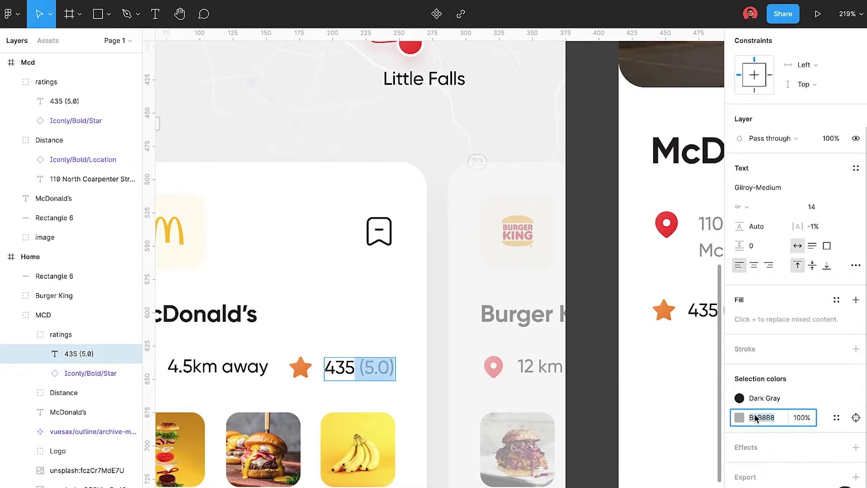
scroll(411, 209, down, 10)
scroll(411, 209, up, 5)
scroll(428, 264, up, 5)
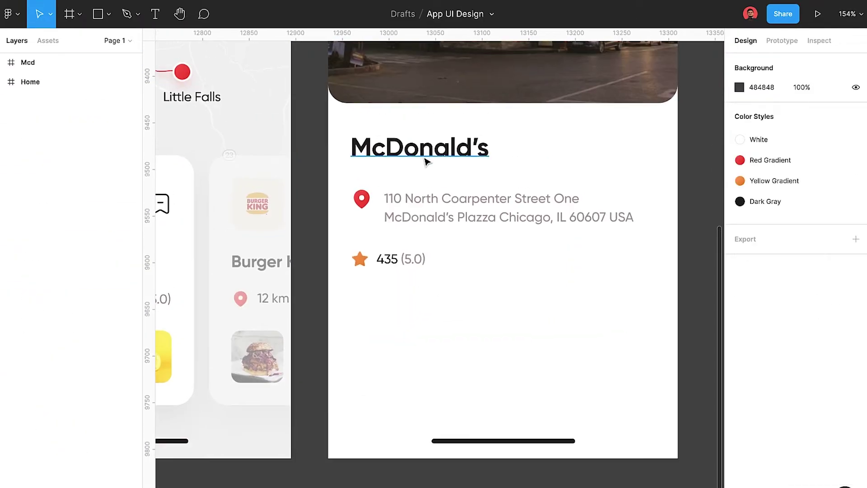
drag(478, 159, 429, 323)
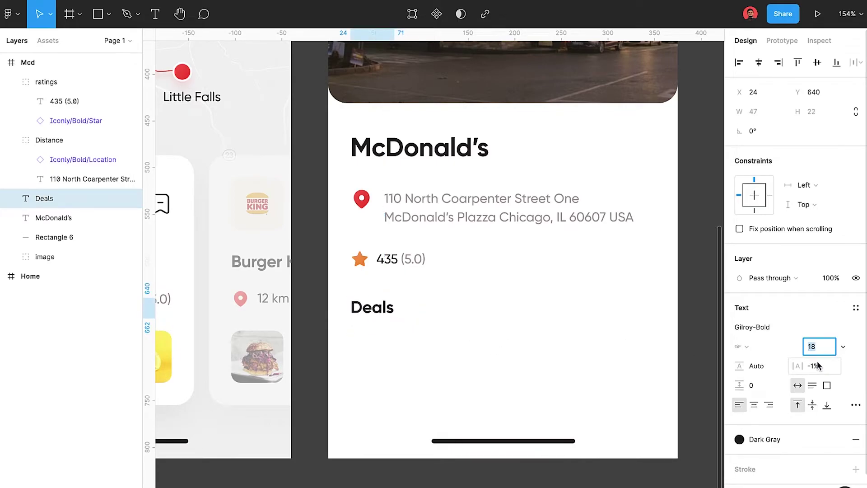
Copy Deals to the right as a right-aligned, regular-weight red "See All >" link.
drag(376, 308, 590, 290)
click(769, 405)
click(752, 327)
click(826, 385)
shift+click(44, 218)
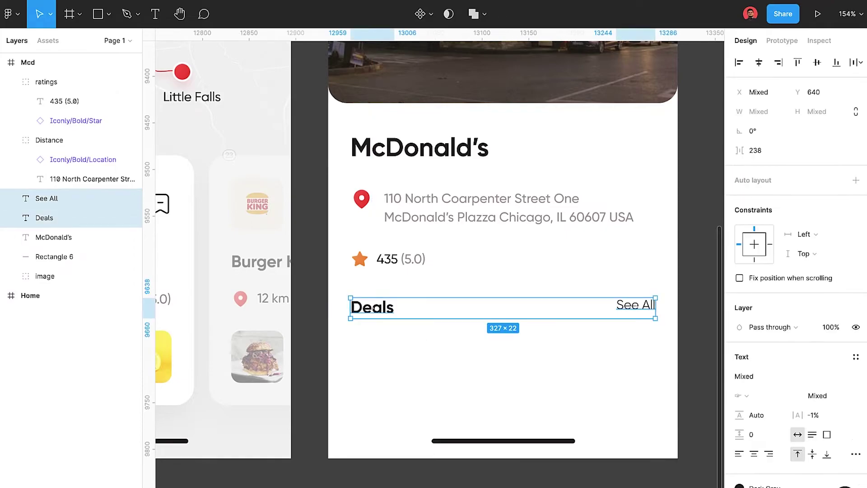
double_click(656, 309)
text(>)
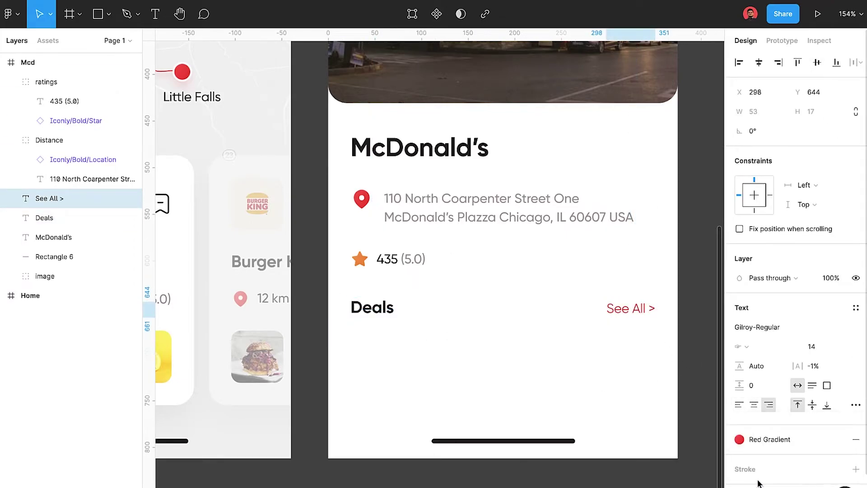
click(757, 327)
Draw a rounded grey deal-card rectangle below the Deals heading.
key(Escape)
key(Escape)
scroll(381, 278, down, 2)
key(r)
drag(336, 287, 451, 372)
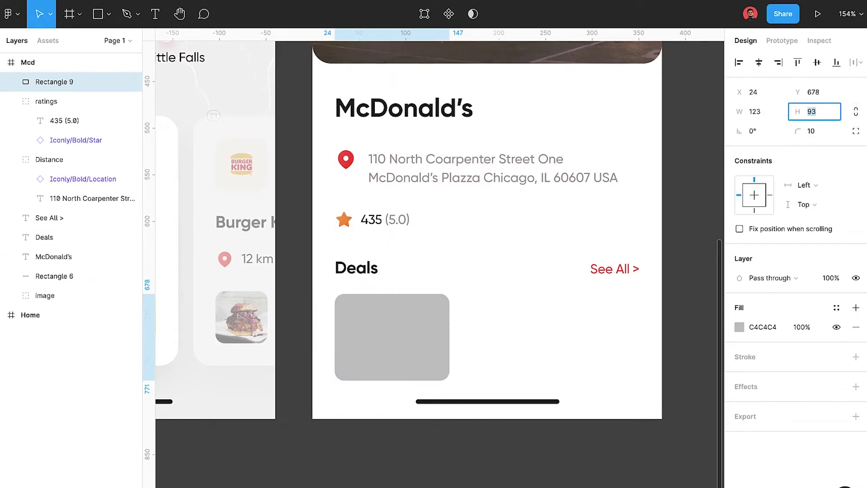
Set the card height to 88 and fill it with a noodle-ladle photo from an Unsplash 'mininal' search.
text(88)
key(Return)
key(ctrl+alt+p)
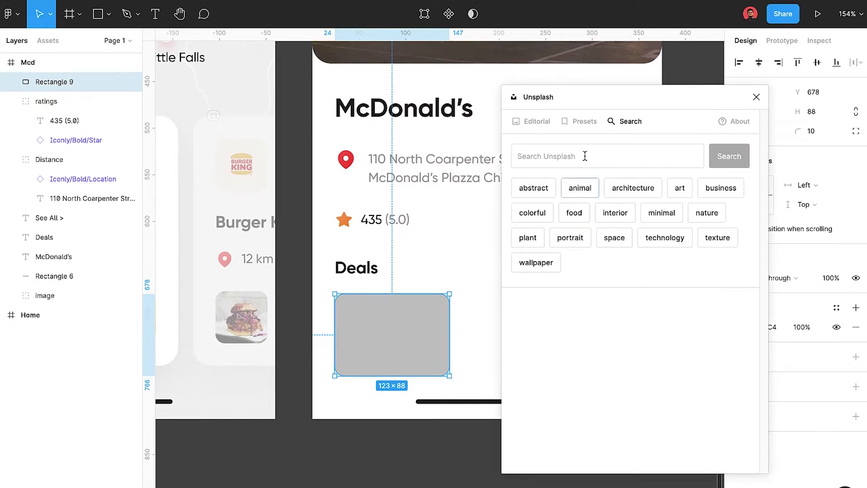
text(foodmi)
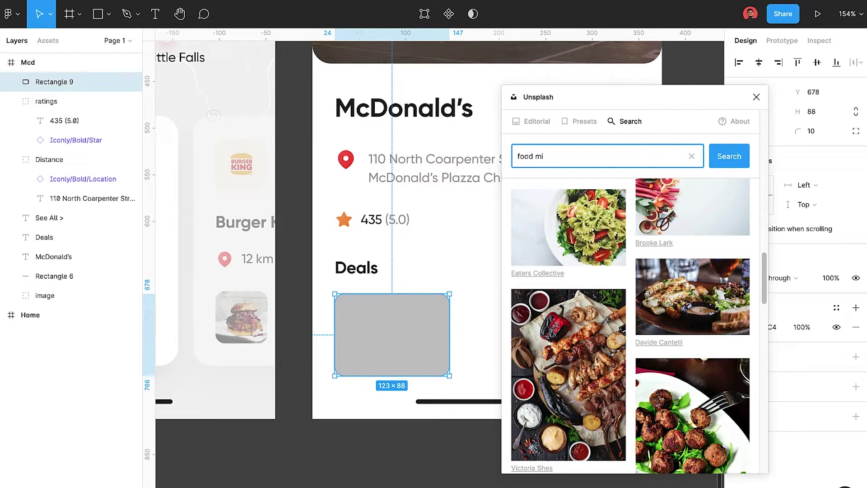
text(ninal)
scroll(712, 413, down, 5)
scroll(712, 413, down, 5)
scroll(711, 413, down, 5)
scroll(712, 413, down, 5)
scroll(712, 413, down, 5)
scroll(711, 413, down, 5)
click(677, 269)
Try other food photos in the card, including kiwi jars, kiwi desserts and dumplings.
scroll(677, 269, down, 5)
click(606, 350)
scroll(605, 351, down, 5)
click(670, 291)
scroll(669, 291, down, 5)
click(533, 329)
click(692, 415)
scroll(632, 316, up, 10)
click(577, 194)
click(582, 213)
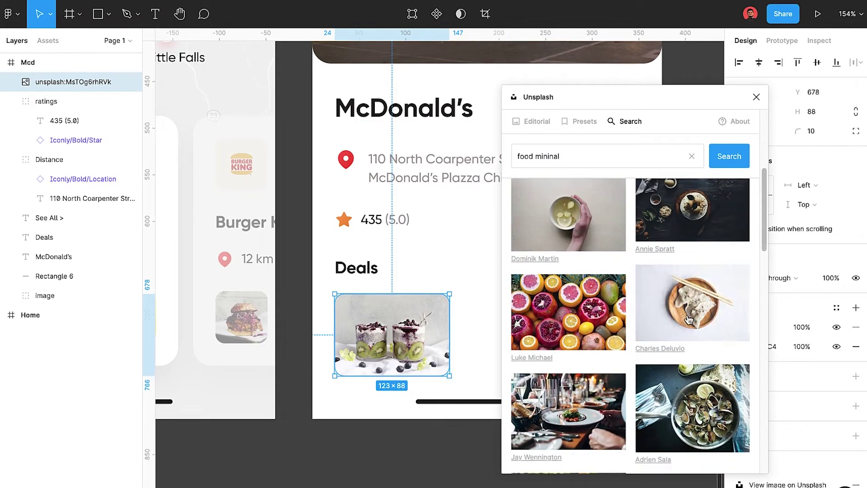
click(689, 320)
Search Unsplash for 'Hotdog' and apply a dark cooking photo to the card.
click(691, 156)
text(Hotdog)
key(Return)
scroll(618, 317, down, 5)
scroll(619, 318, down, 5)
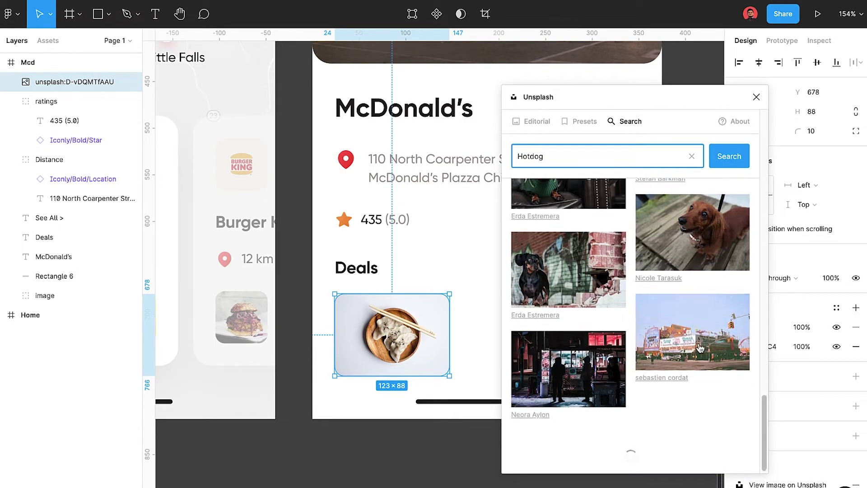
scroll(618, 317, up, 15)
click(587, 347)
click(756, 98)
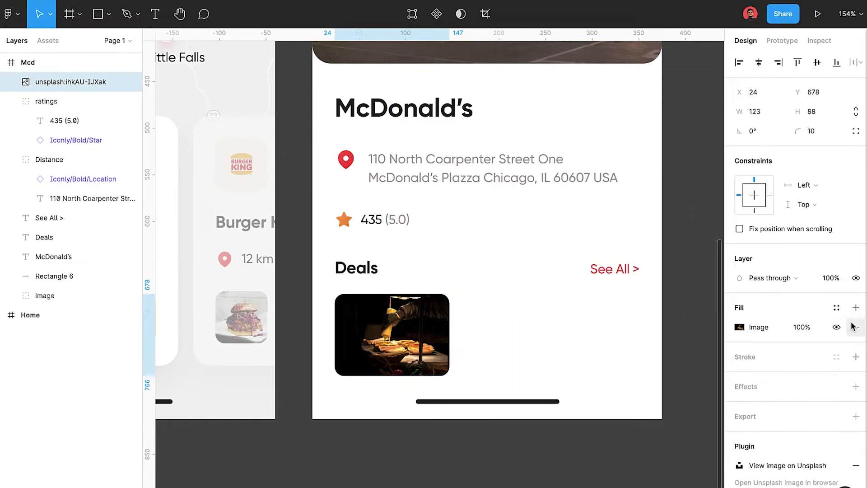
Add a linear gradient fill over the photo and adjust its opacity.
click(856, 308)
click(740, 327)
click(601, 162)
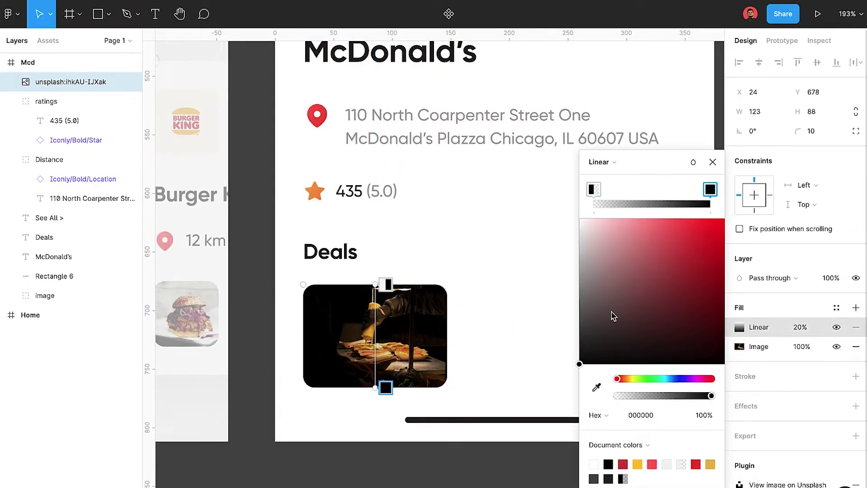
click(812, 327)
click(739, 327)
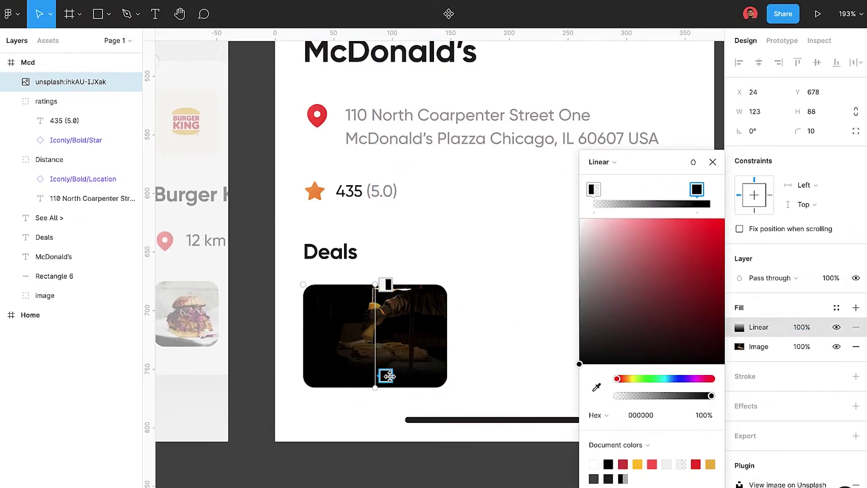
click(406, 334)
Apply a hotdog photo from the hotdog search and select the gradient's end colour stop.
click(788, 484)
key(Return)
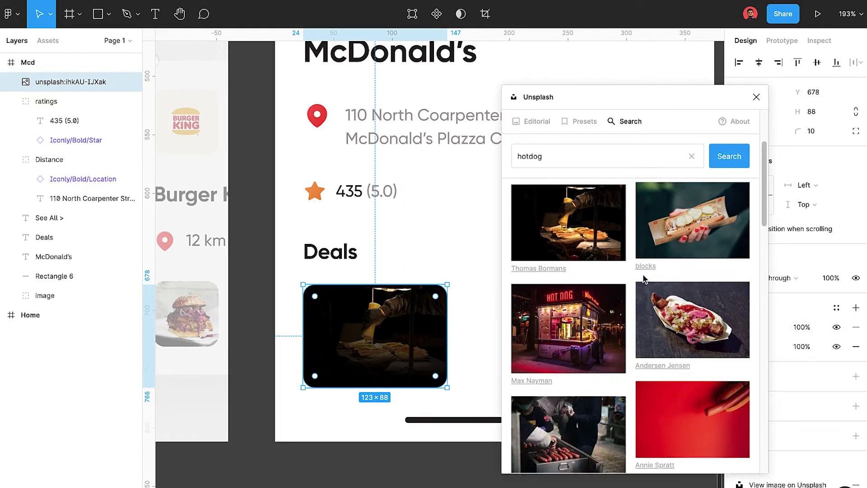
click(663, 266)
scroll(650, 362, down, 1)
scroll(674, 392, down, 2)
scroll(674, 392, down, 3)
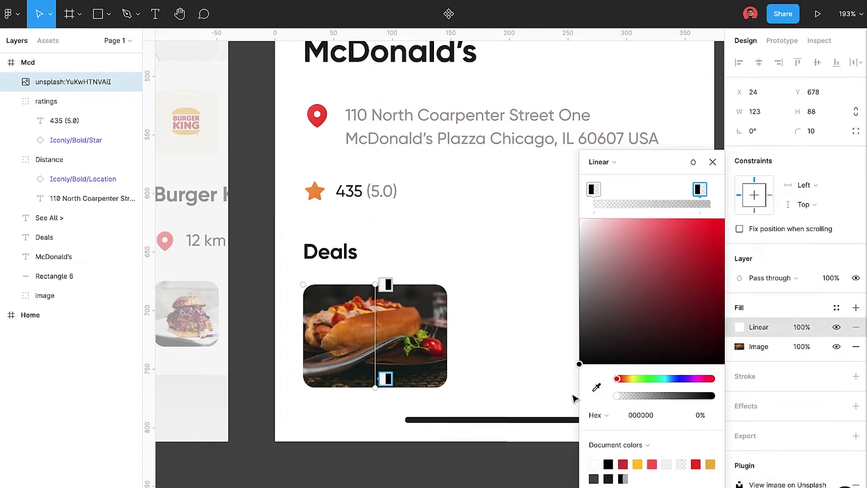
click(385, 378)
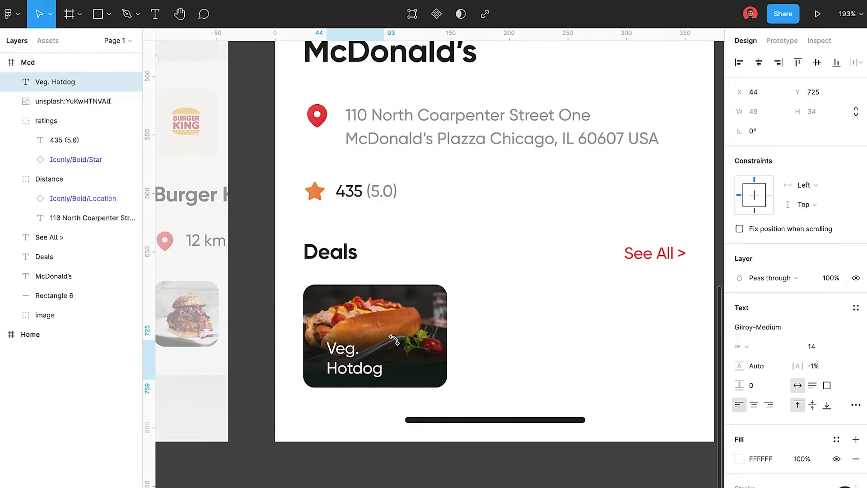
Nudge the address, ratings and Deals section upward to tighten the spacing.
click(452, 117)
shift+click(367, 186)
key(shift+Up)
drag(293, 225, 658, 333)
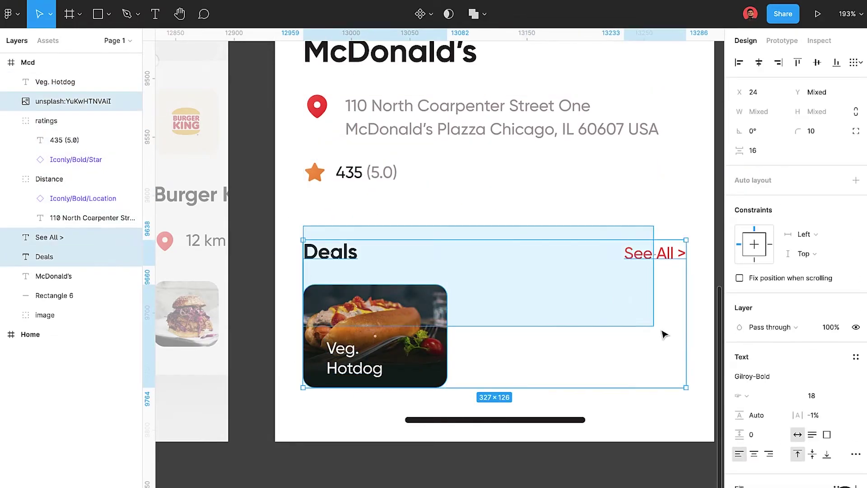
key(shift+Up)
key(shift+Up)
Alt-drag a copy of the Veg. Hotdog label to the right of it.
click(414, 326)
click(355, 348)
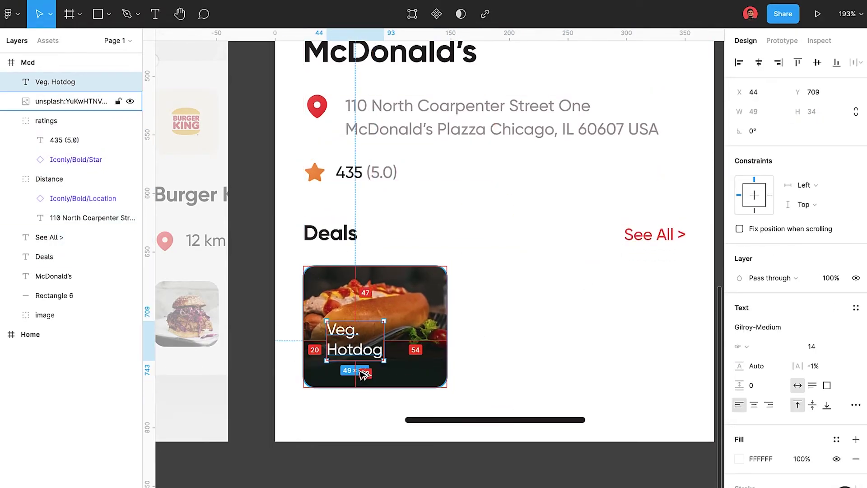
click(758, 327)
key(Escape)
scroll(380, 348, up, 2)
drag(339, 348, 417, 355)
Set the copied text to font size 11 and make it read $ 5.99.
scroll(386, 333, up, 2)
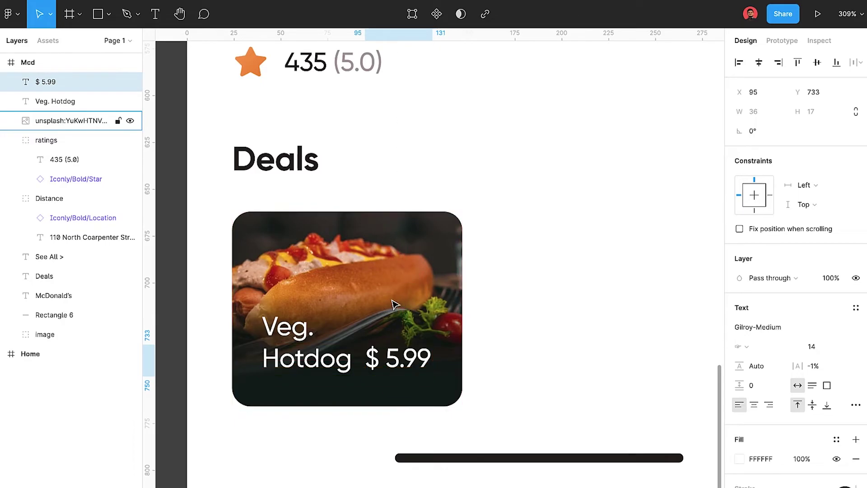
scroll(394, 304, up, 5)
click(812, 346)
text(11)
key(Return)
double_click(310, 356)
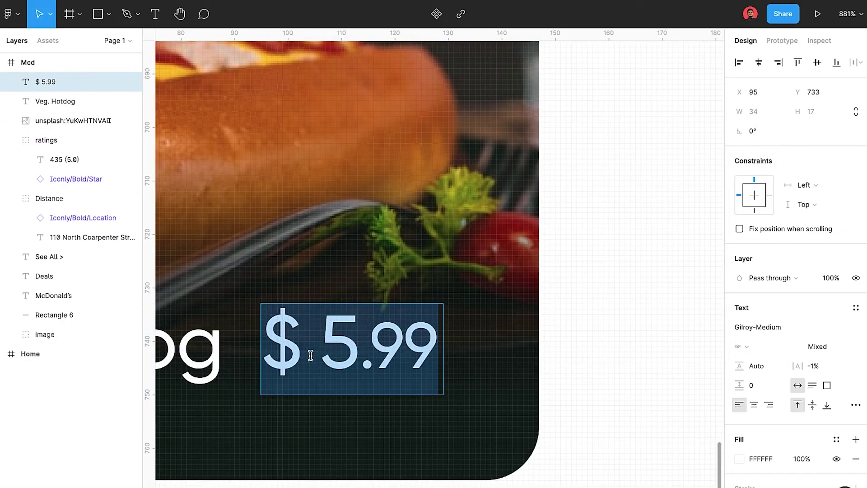
scroll(416, 437, down, 5)
Set the hotdog photo width to 144 and select it with both labels.
click(434, 397)
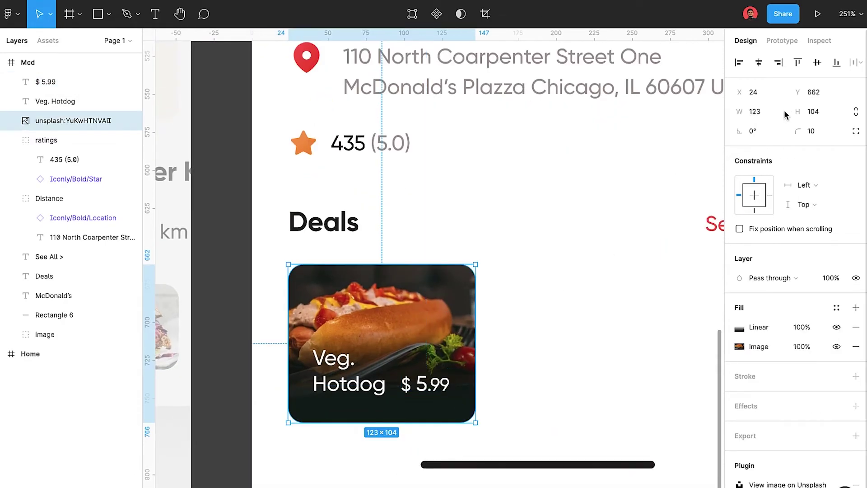
text(144)
key(Return)
click(45, 81)
key(shift+Right)
key(shift+Right)
key(shift+Right)
shift+click(72, 120)
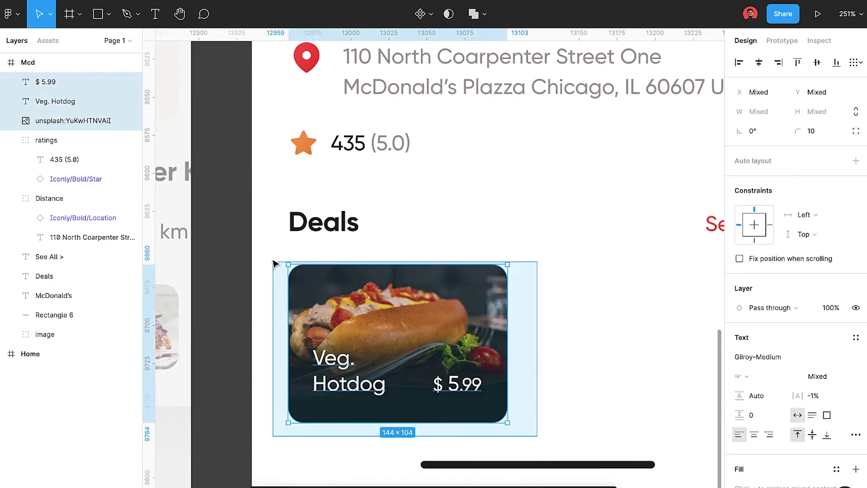
Group the card's photo and labels as '1' and Alt-drag a copy to the right.
key(ctrl+g)
double_click(47, 82)
text(1)
key(Return)
scroll(359, 271, down, 2)
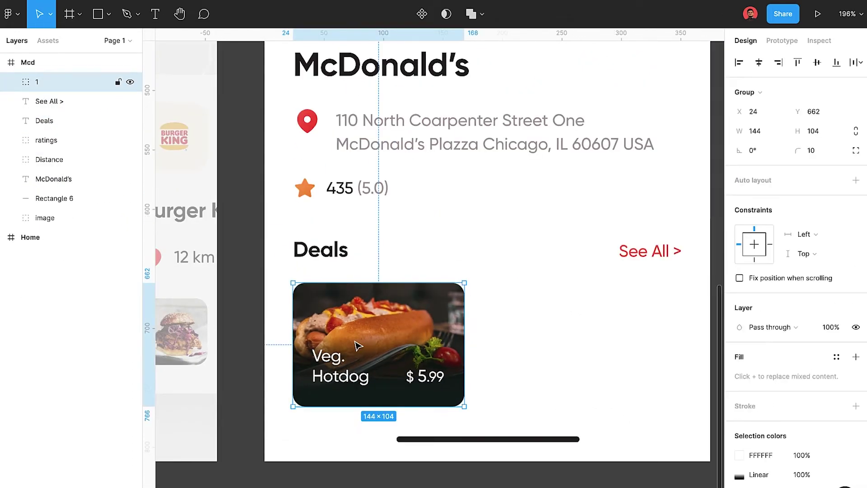
drag(359, 347, 523, 358)
Search Unsplash for 'donuts' photos for the copied card.
key(Return)
scroll(465, 213, down, 2)
key(ctrl+alt+p)
text(donutes)
key(Return)
scroll(483, 350, up, 3)
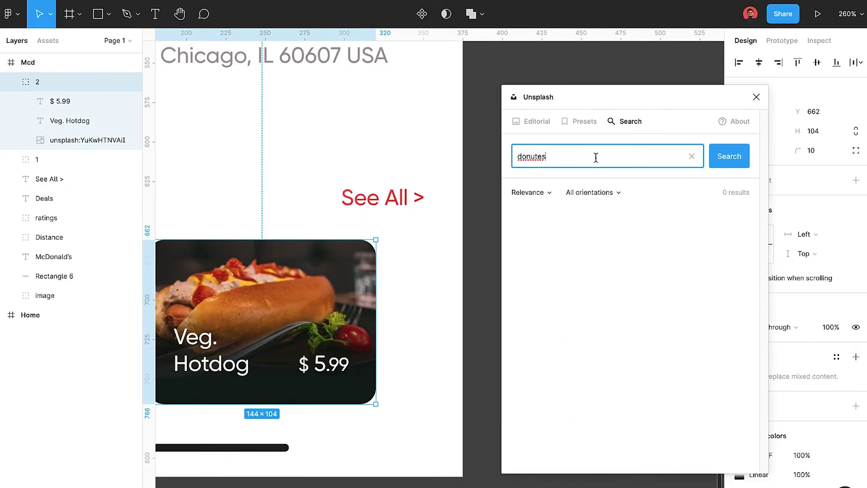
text(s)
key(Return)
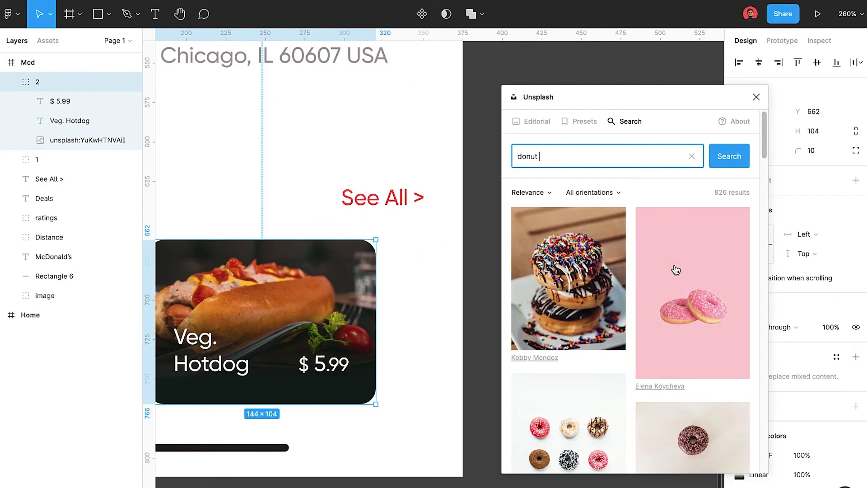
Filter to landscape photos and apply the pink donuts photo to the second card.
click(593, 192)
click(601, 223)
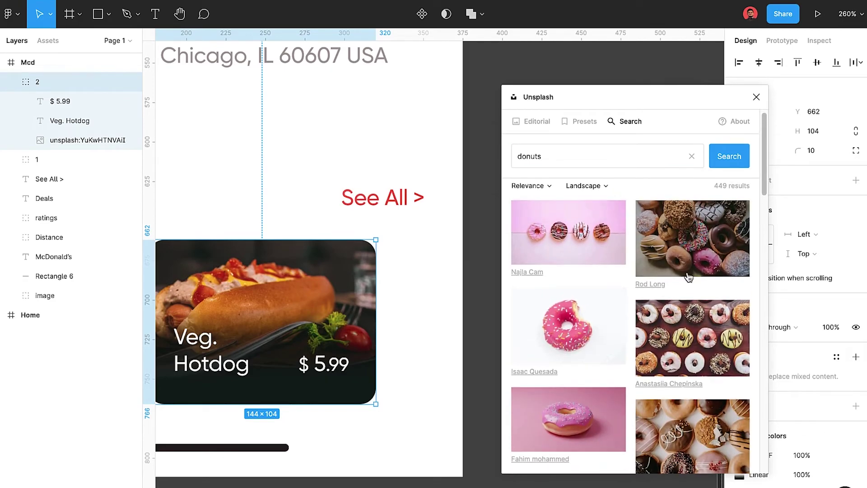
click(568, 231)
key(BackSpace)
scroll(384, 302, up, 5)
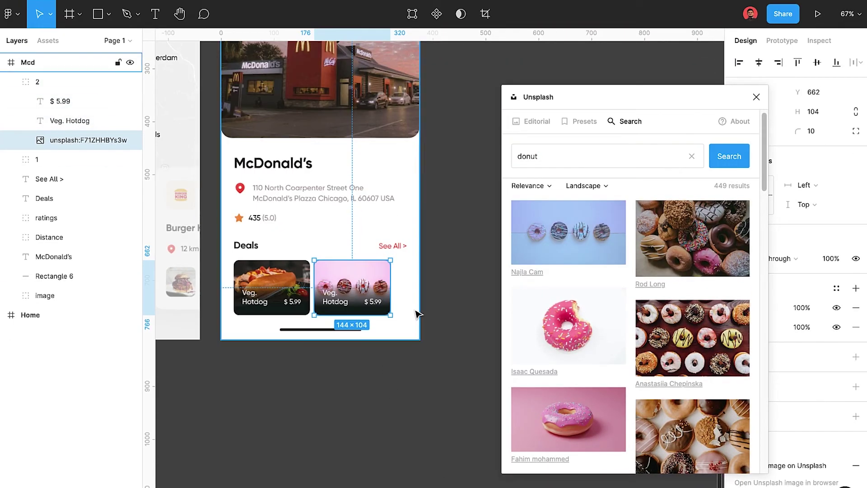
click(757, 97)
Tint the gradient stops light pink and delete the extra lighter stop.
drag(709, 396, 625, 396)
click(596, 387)
click(289, 253)
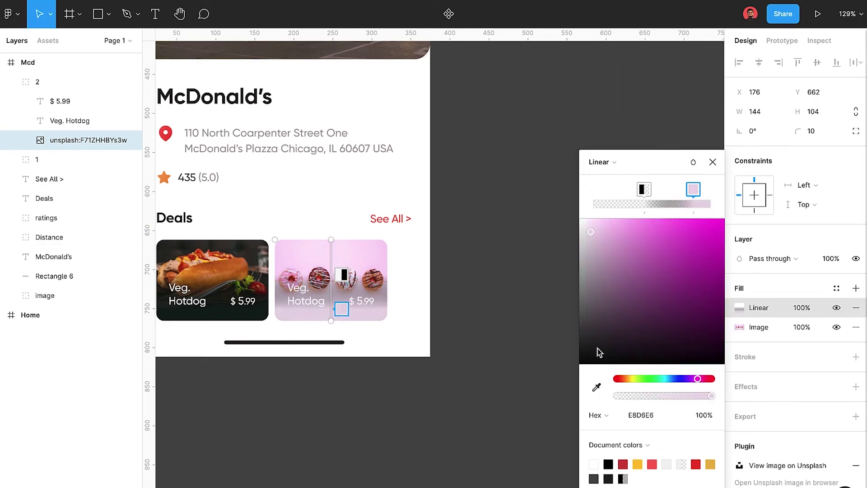
scroll(306, 304, up, 3)
drag(351, 311, 355, 284)
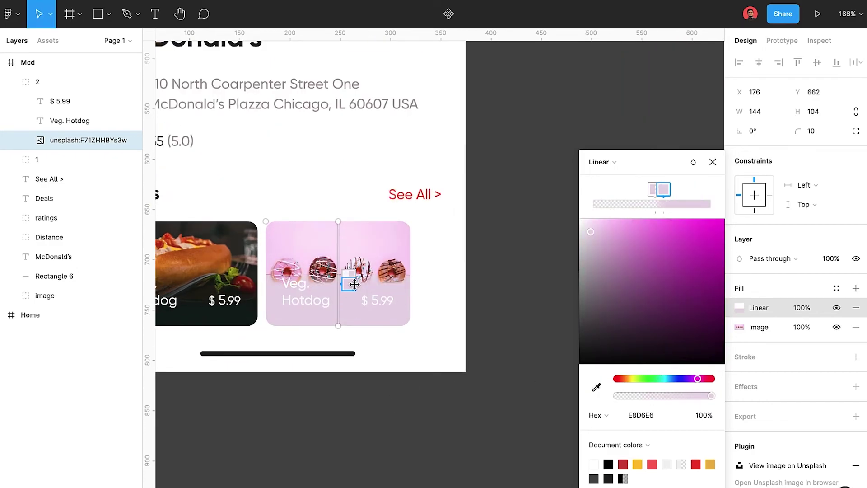
click(592, 249)
key(Delete)
key(Escape)
Retitle the second card 'Donuts', refine its gradient colour, and duplicate the hotdog card.
scroll(319, 304, up, 3)
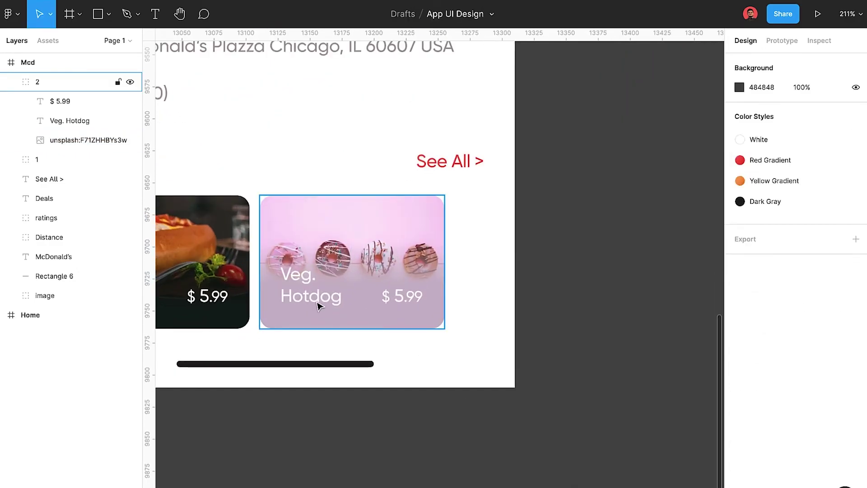
double_click(319, 304)
text(Don)
scroll(544, 289, down, 2)
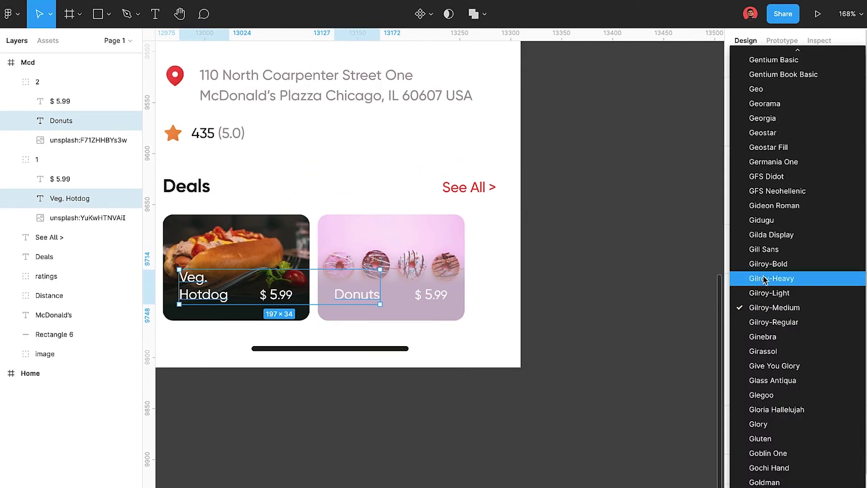
click(441, 280)
double_click(392, 262)
click(739, 307)
click(609, 252)
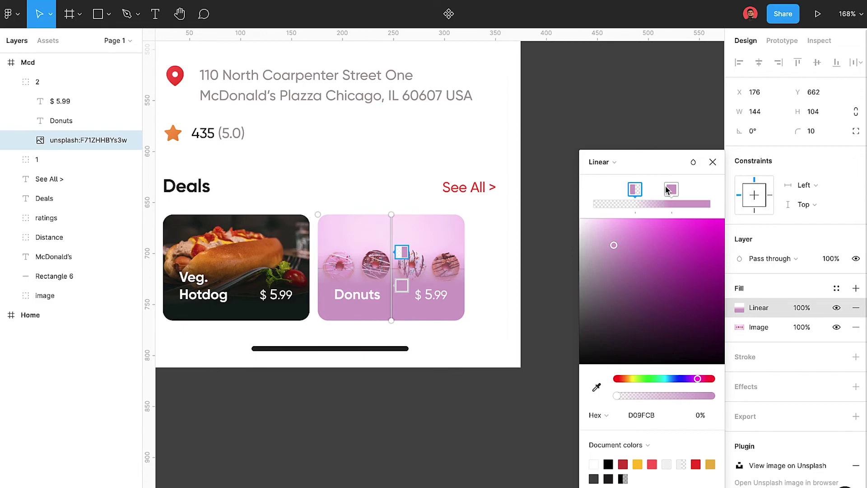
click(233, 262)
key(ctrl+d)
Place the copy right of the Donuts card and fill it with a blue landscape 'food' photo.
drag(83, 63, 68, 86)
double_click(548, 257)
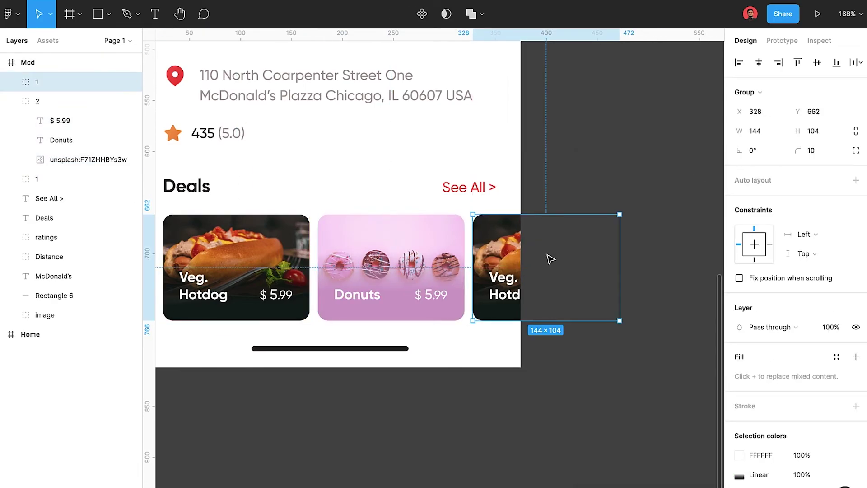
key(ctrl+alt+p)
text(food)
key(Return)
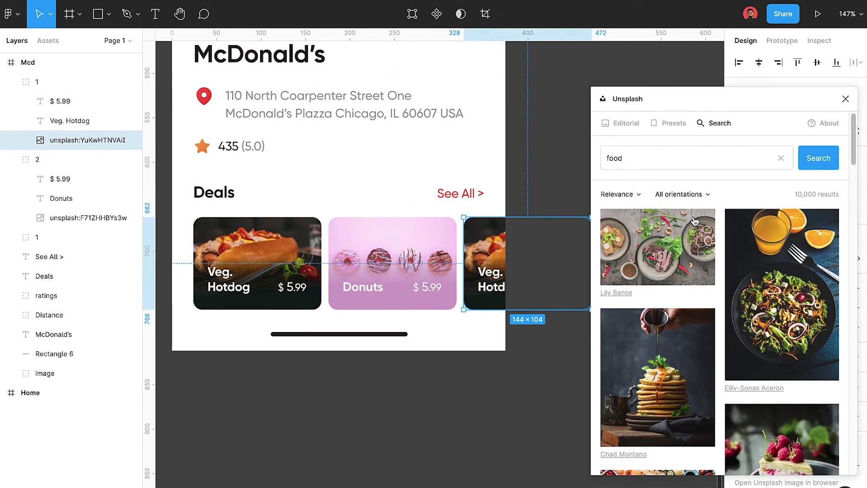
click(677, 194)
click(743, 271)
scroll(761, 319, down, 3)
click(761, 319)
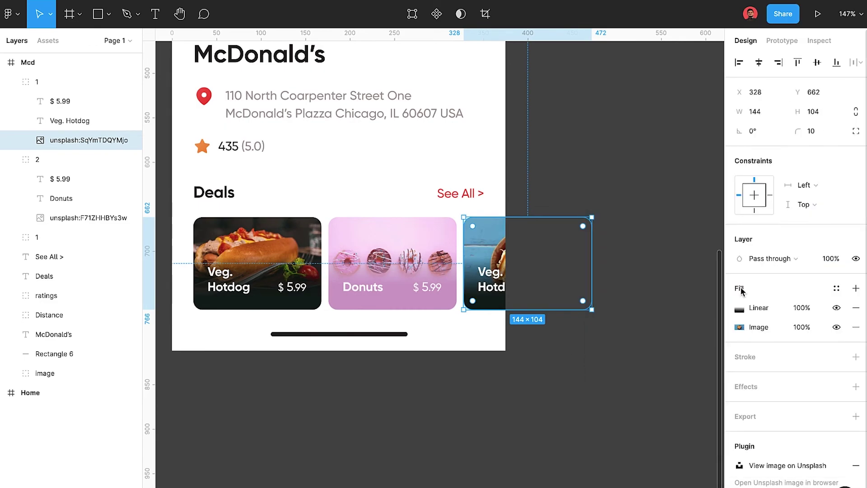
Open the third card's gradient colours and select its title together with the Donuts card.
click(739, 308)
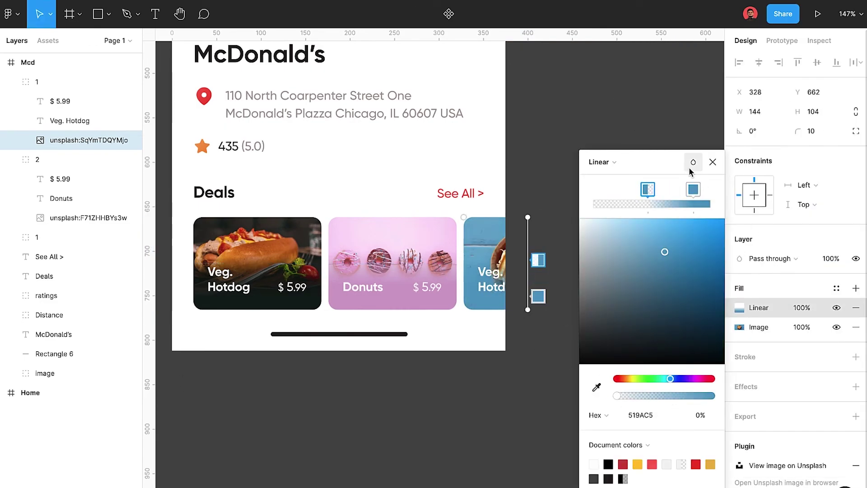
click(479, 291)
shift+click(370, 292)
click(643, 326)
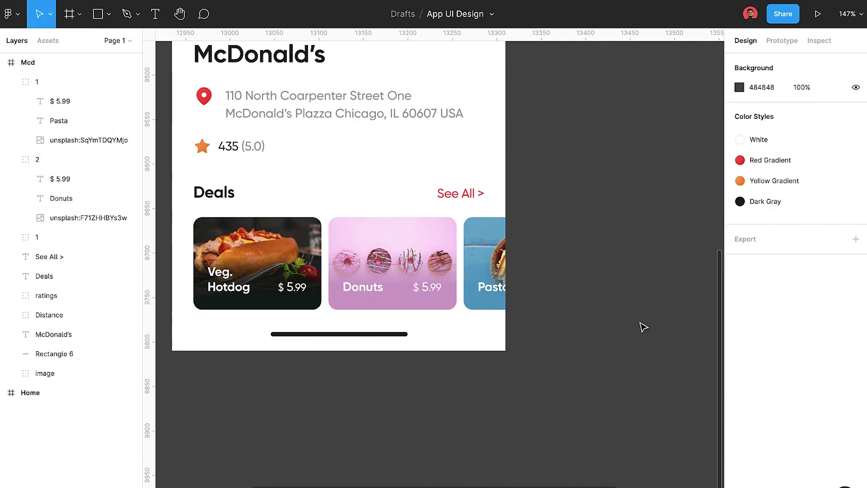